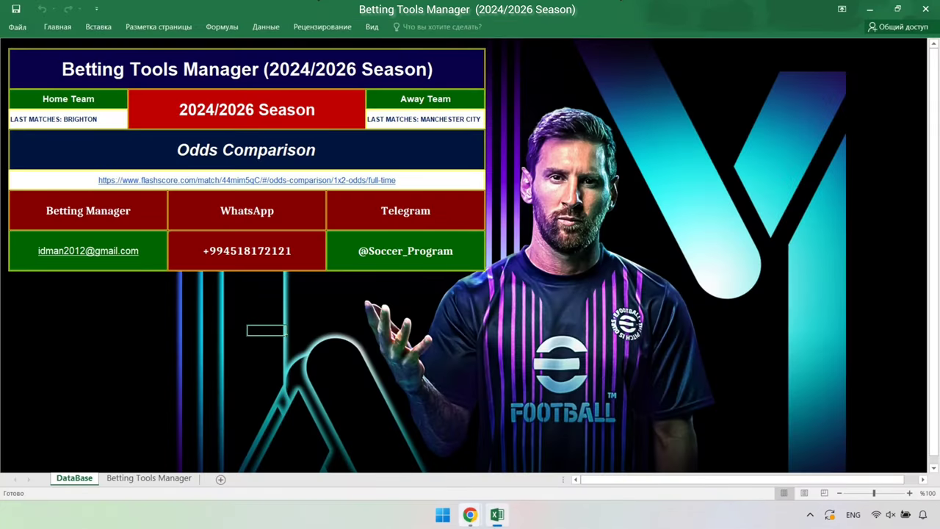
# Step: Copy South Korea U23's last home matches from the Flashscore H2H page
pyautogui.moveTo(470, 514)
pyautogui.click(396, 470)
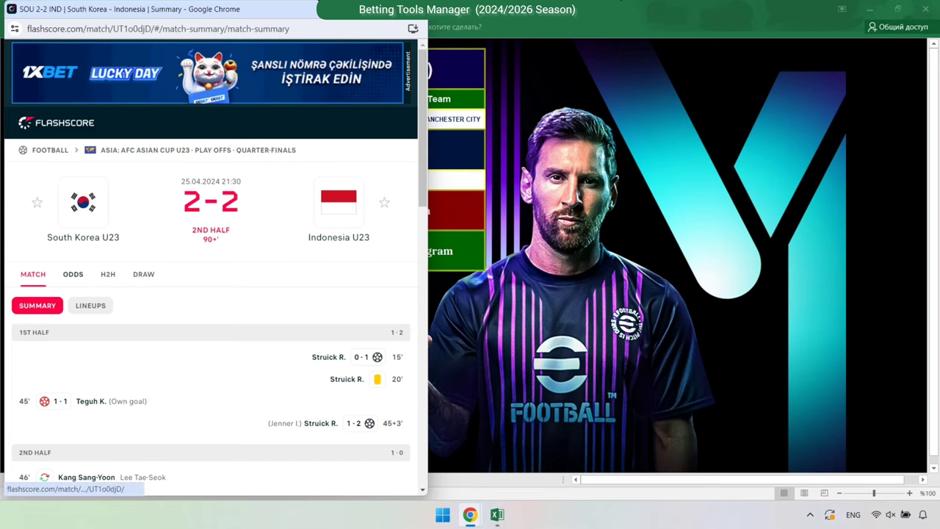
pyautogui.click(108, 274)
pyautogui.click(108, 182)
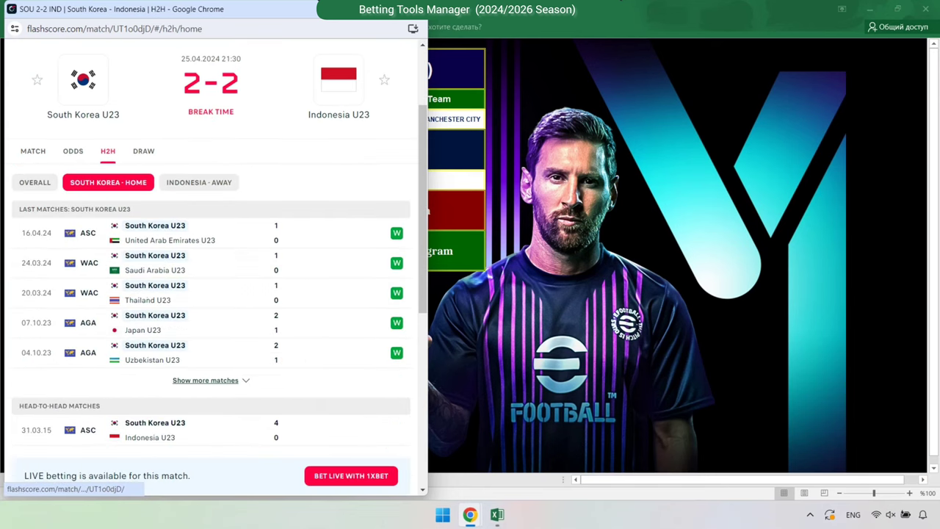
pyautogui.moveTo(19, 208)
pyautogui.mouseDown()
pyautogui.moveTo(279, 324)
pyautogui.moveTo(279, 364)
pyautogui.mouseUp()
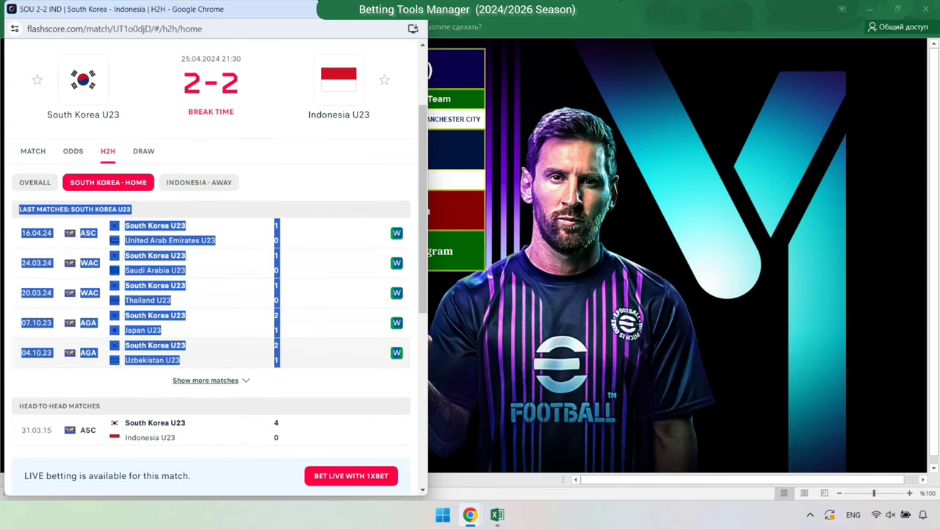
pyautogui.rightClick(394, 352)
pyautogui.click(420, 365)
# Step: Paste South Korea's matches into the workbook's Home Team cell
pyautogui.click(497, 514)
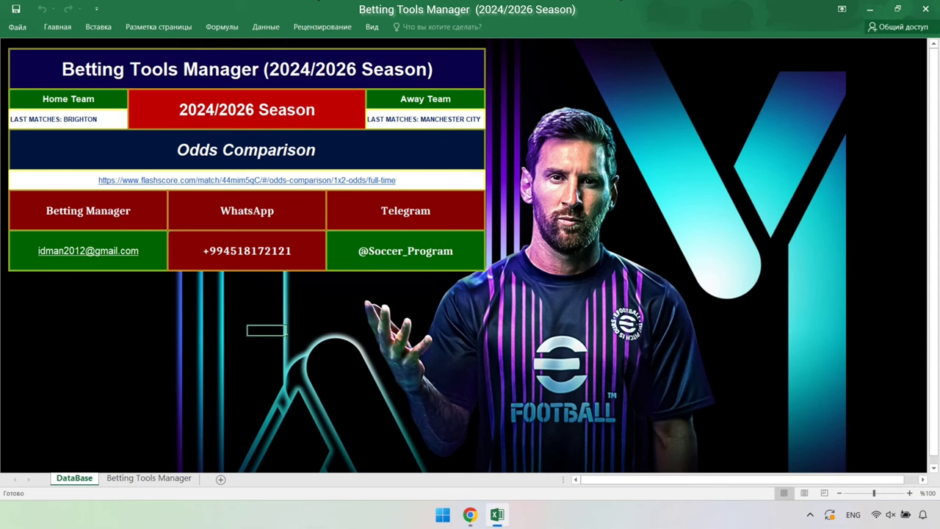
pyautogui.rightClick(22, 115)
pyautogui.click(35, 166)
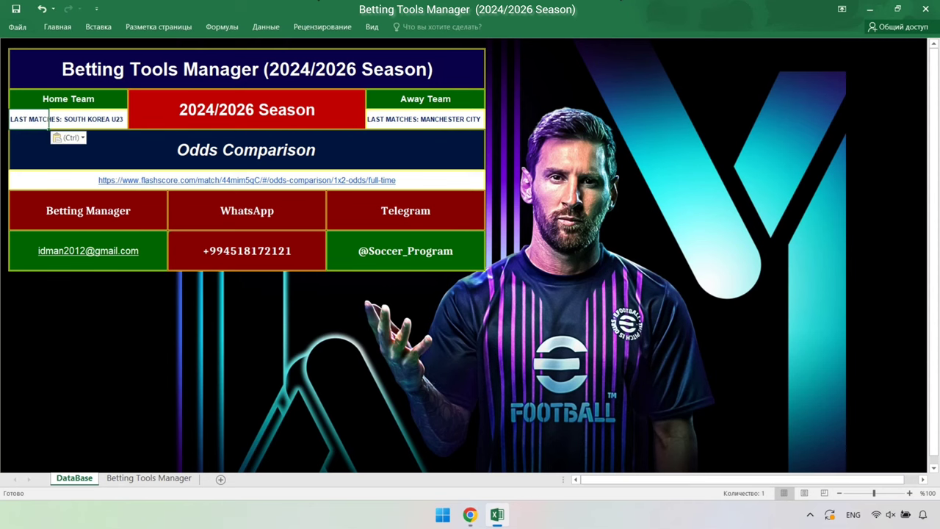
# Step: Copy Indonesia U23's last away matches from the H2H list
pyautogui.moveTo(470, 514)
pyautogui.click(536, 449)
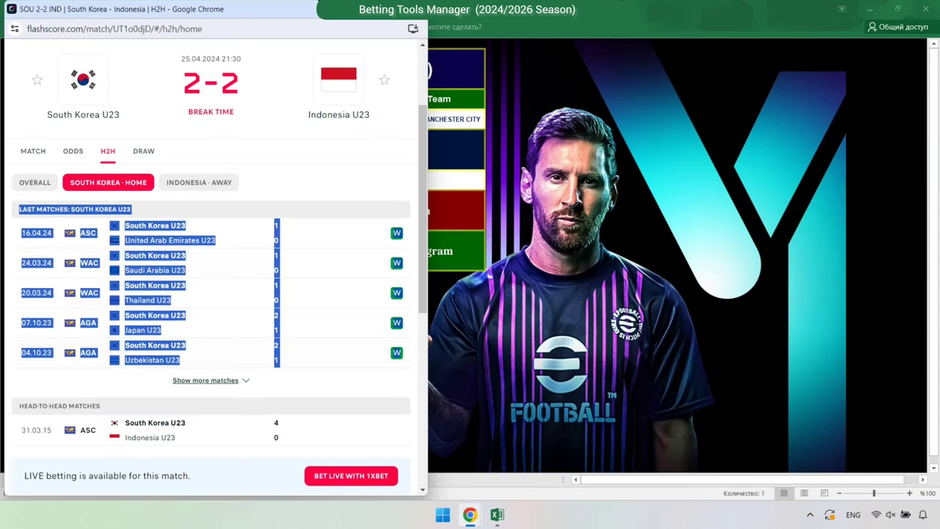
pyautogui.click(199, 182)
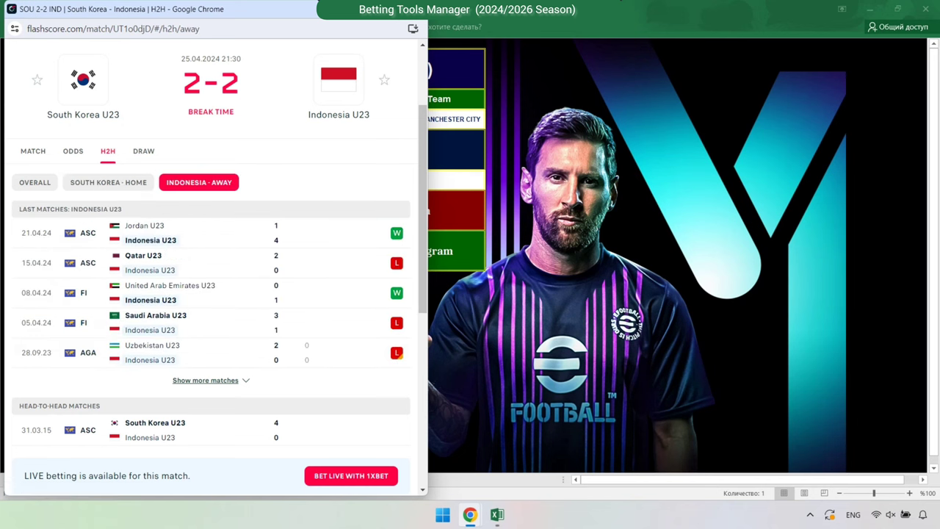
pyautogui.moveTo(19, 208); pyautogui.dragTo(308, 361)
pyautogui.moveTo(19, 209); pyautogui.dragTo(308, 361)
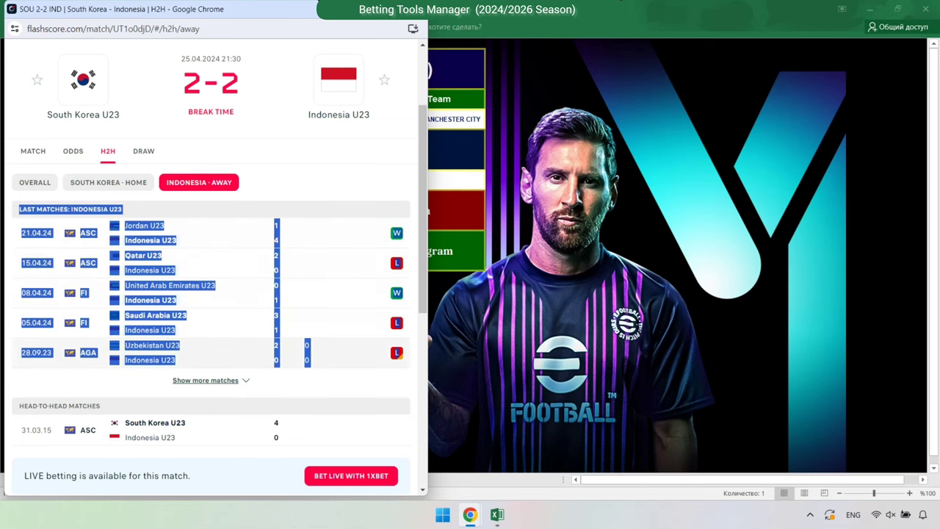
pyautogui.rightClick(393, 351)
pyautogui.click(411, 365)
# Step: Paste Indonesia's matches into the Away Team cell and return to Flashscore
pyautogui.hotkey('alt', 'Tab')
pyautogui.rightClick(386, 115)
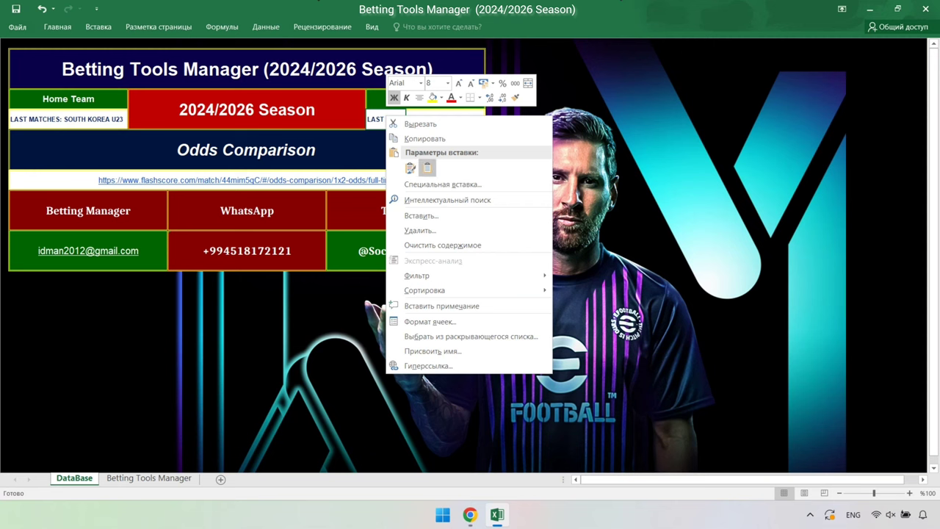
pyautogui.click(426, 168)
pyautogui.click(470, 514)
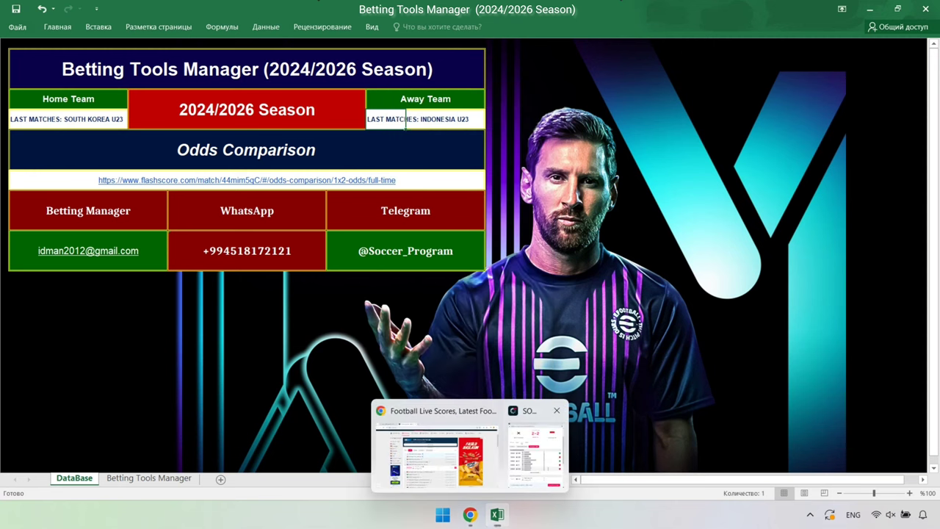
pyautogui.click(437, 452)
# Step: Copy the web address of this match's Flashscore odds page
pyautogui.click(73, 150)
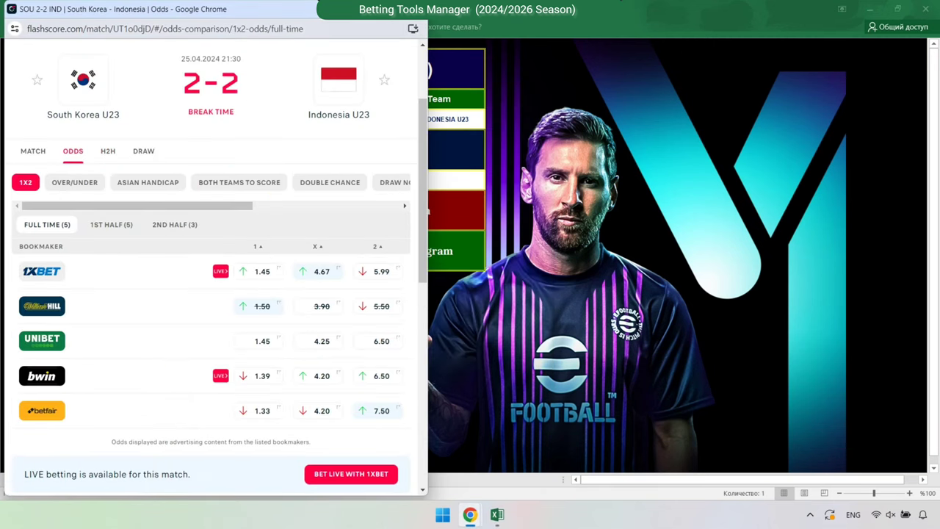
pyautogui.click(144, 28)
pyautogui.rightClick(143, 28)
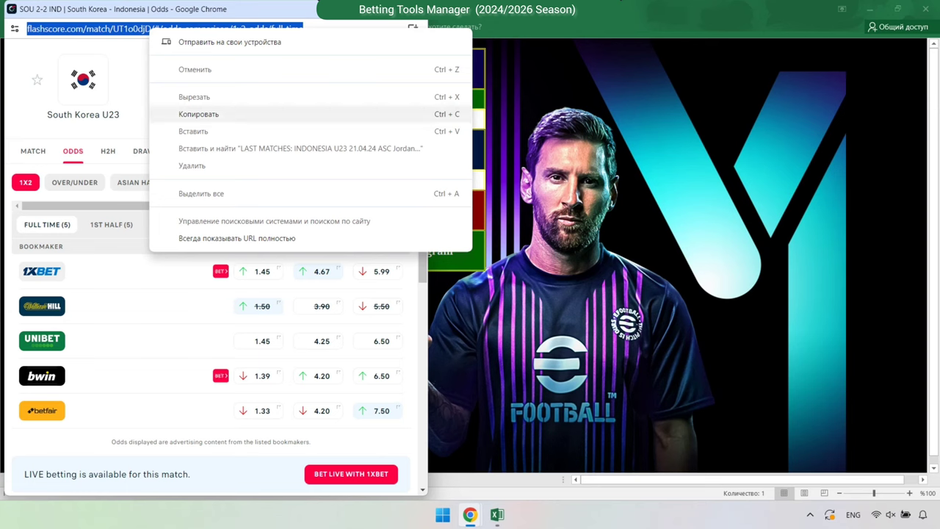
pyautogui.click(184, 115)
# Step: Replace the Odds Comparison link with the new odds URL and view Betting Tools Manager
pyautogui.hotkey('alt', 'Tab')
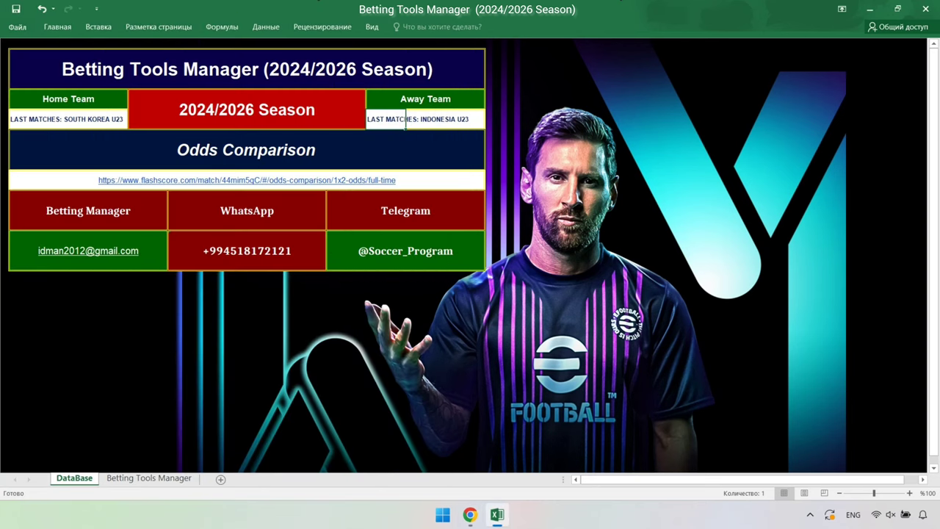
pyautogui.rightClick(415, 177)
pyautogui.click(455, 309)
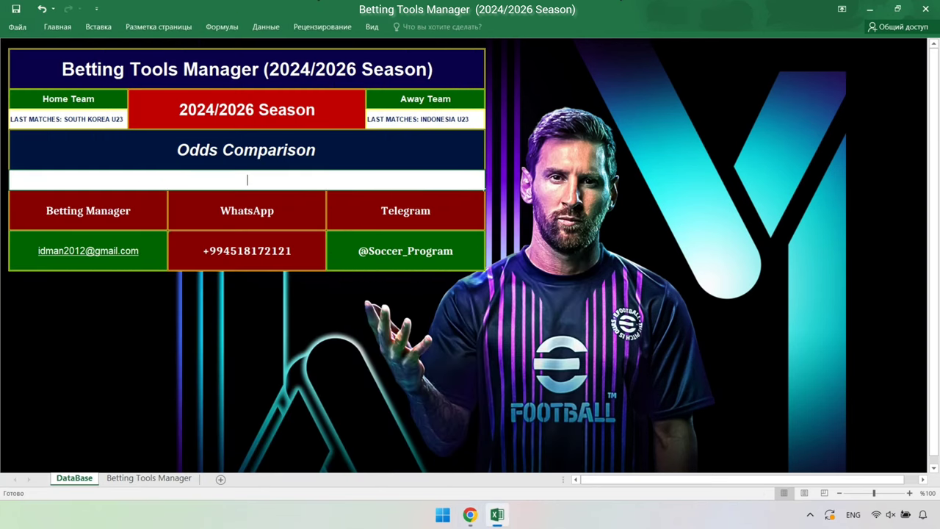
pyautogui.rightClick(264, 178)
pyautogui.click(289, 231)
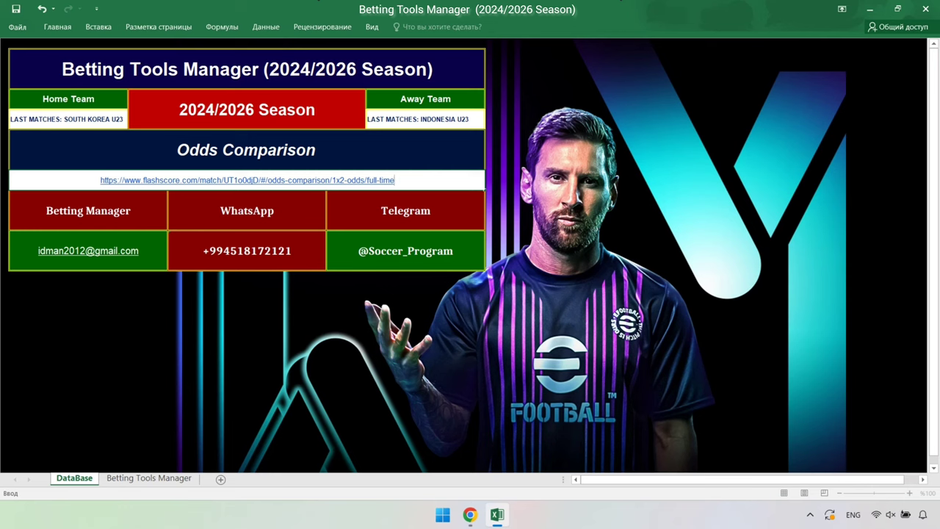
pyautogui.press('Return')
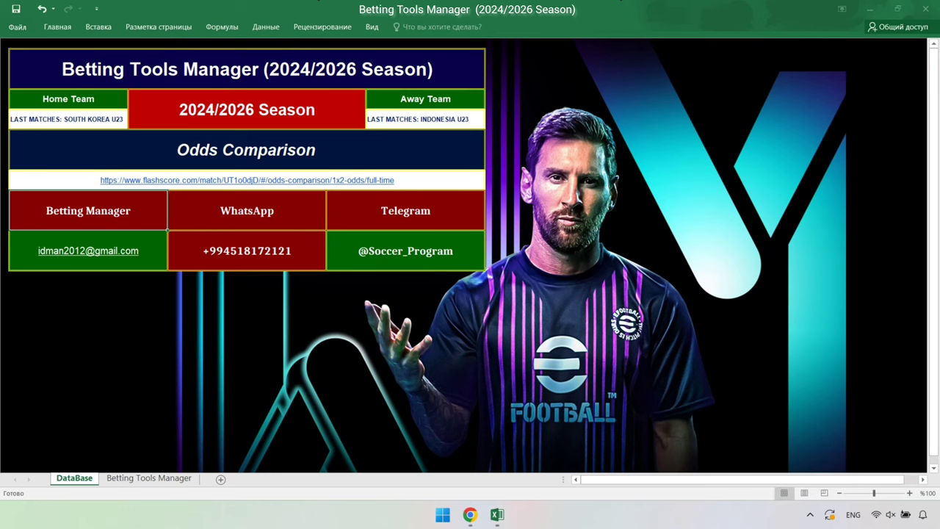
pyautogui.hotkey('ctrl', 'pagedown')
# Step: Review the South Korea–Indonesia match summary beside the 2/X, 2,5 Over predictions, then close it
pyautogui.moveTo(470, 514)
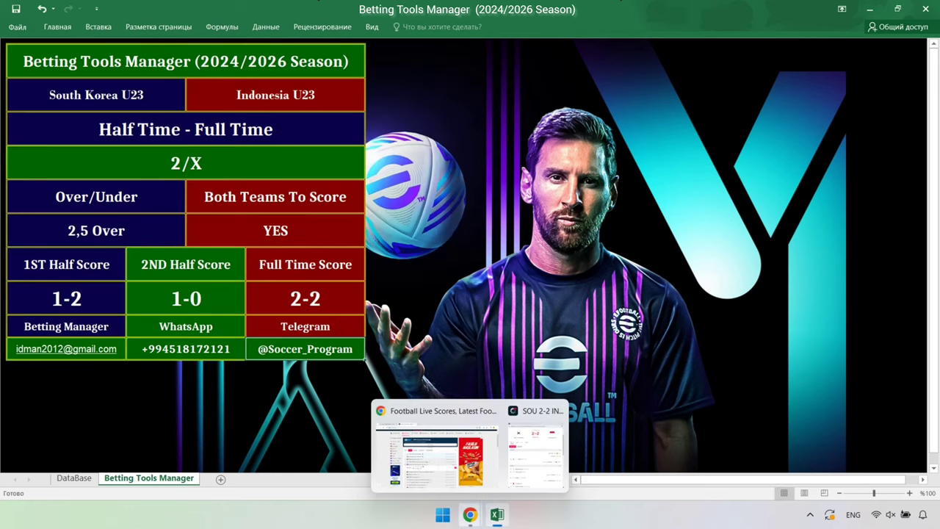
pyautogui.click(536, 451)
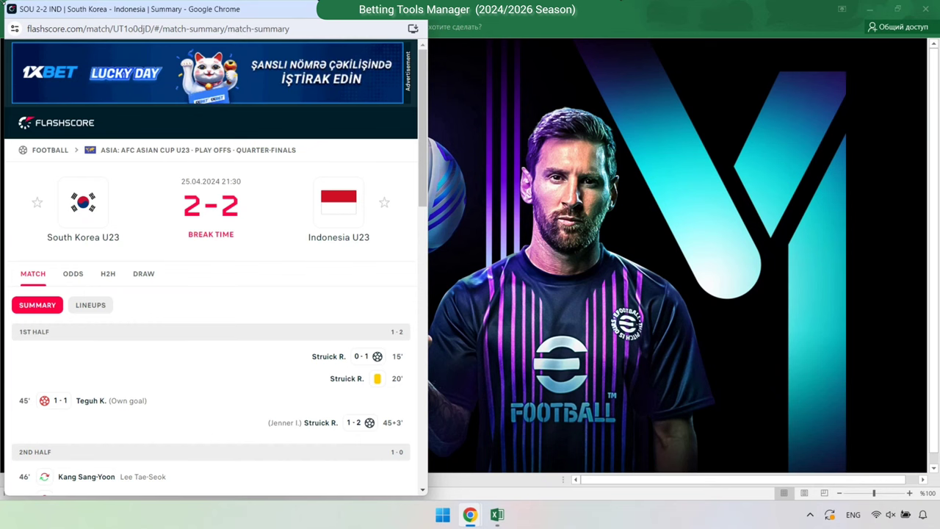
pyautogui.moveTo(110, 9)
pyautogui.mouseDown()
pyautogui.moveTo(454, 77)
pyautogui.moveTo(464, 88)
pyautogui.mouseUp()
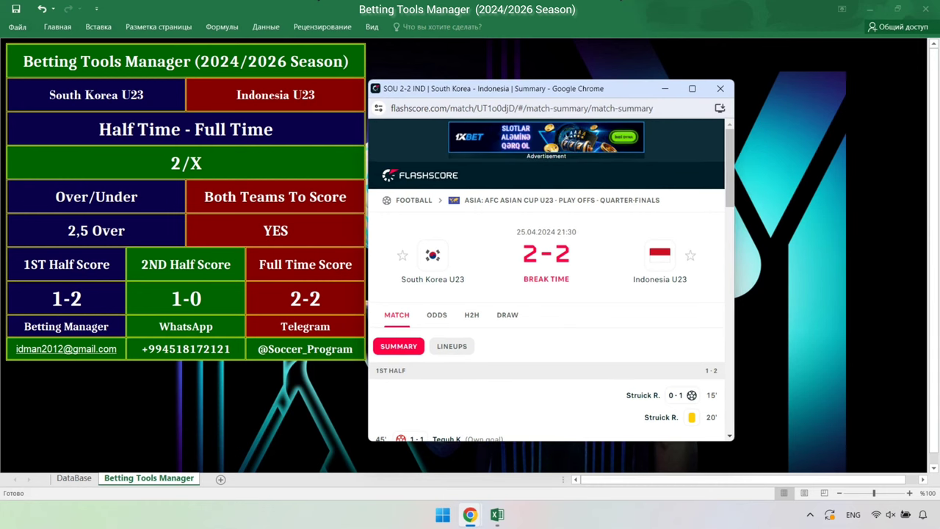
pyautogui.scroll(-2, 551, 279)
pyautogui.scroll(-3, 551, 279)
pyautogui.scroll(-2, 551, 279)
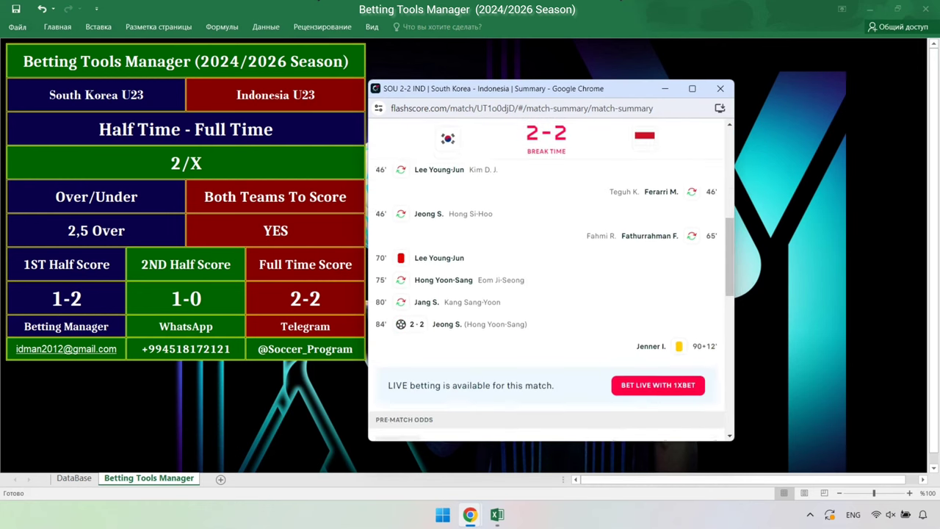
pyautogui.scroll(-3, 550, 279)
pyautogui.scroll(-1, 551, 279)
pyautogui.scroll(3, 550, 279)
pyautogui.scroll(3, 551, 279)
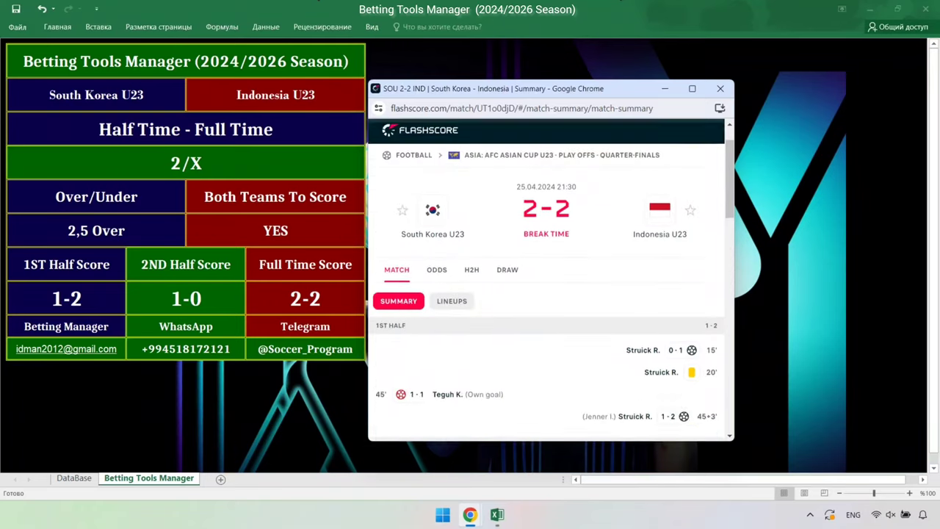
pyautogui.scroll(2, 550, 279)
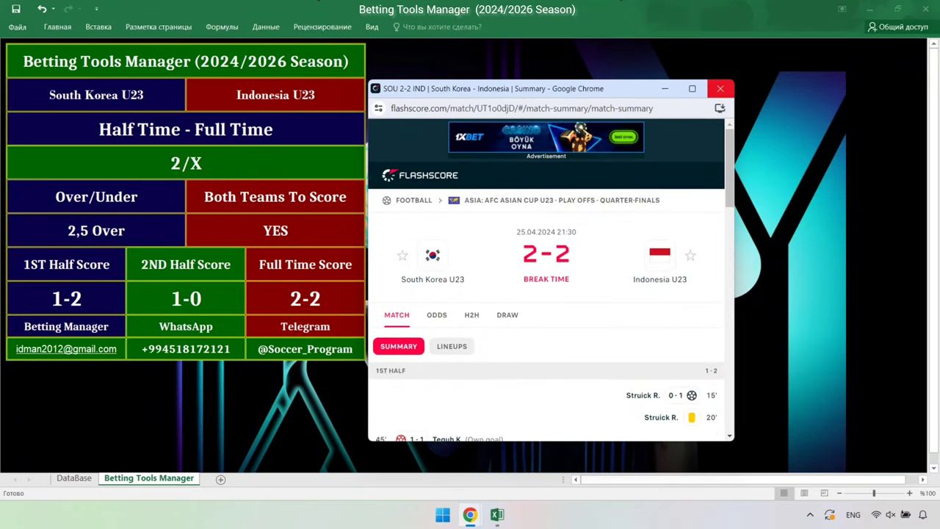
pyautogui.click(720, 88)
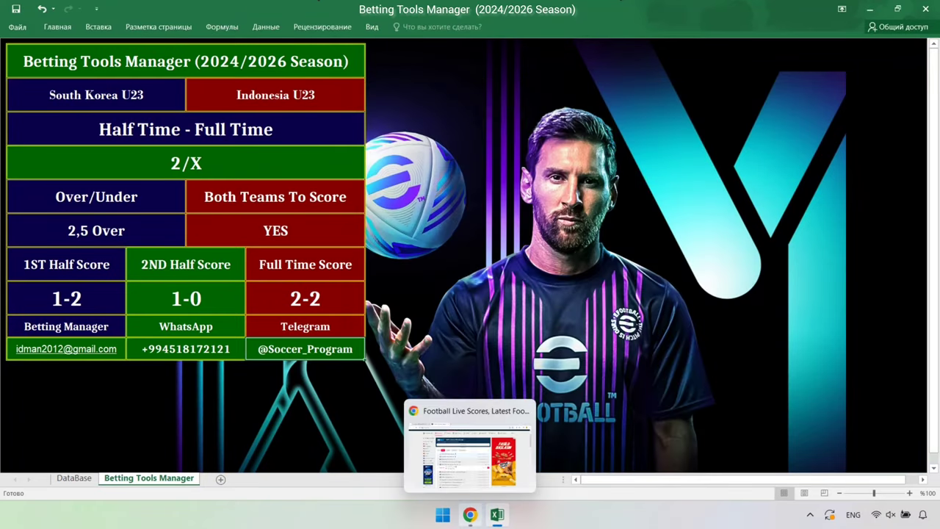
pyautogui.click(470, 514)
# Step: Open the Al Jalil–Moghayer Al Sarhan match's head-to-head results
pyautogui.scroll(-3, 573, 220)
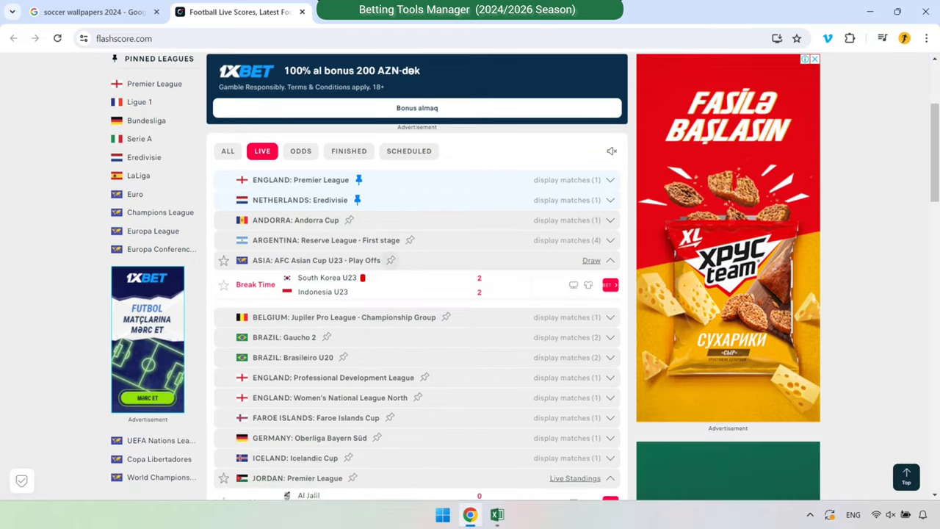
pyautogui.scroll(-1, 367, 293)
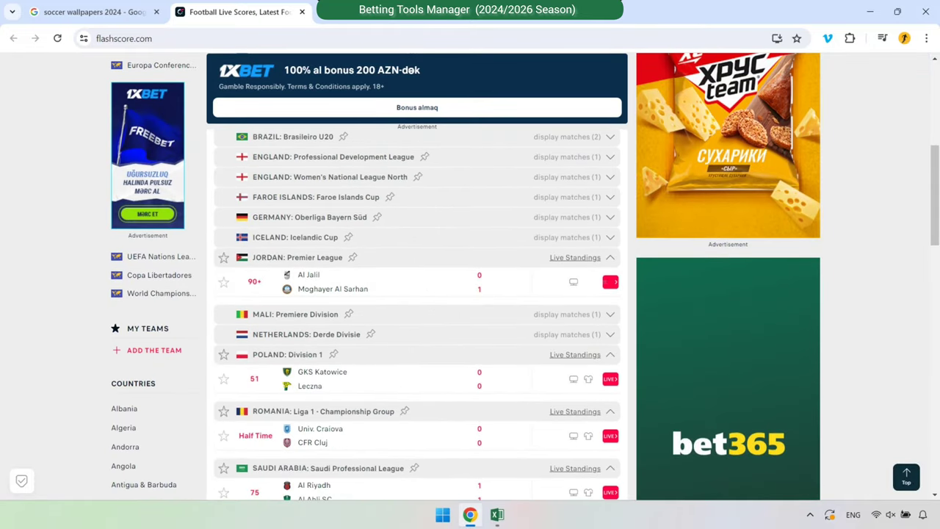
pyautogui.click(367, 281)
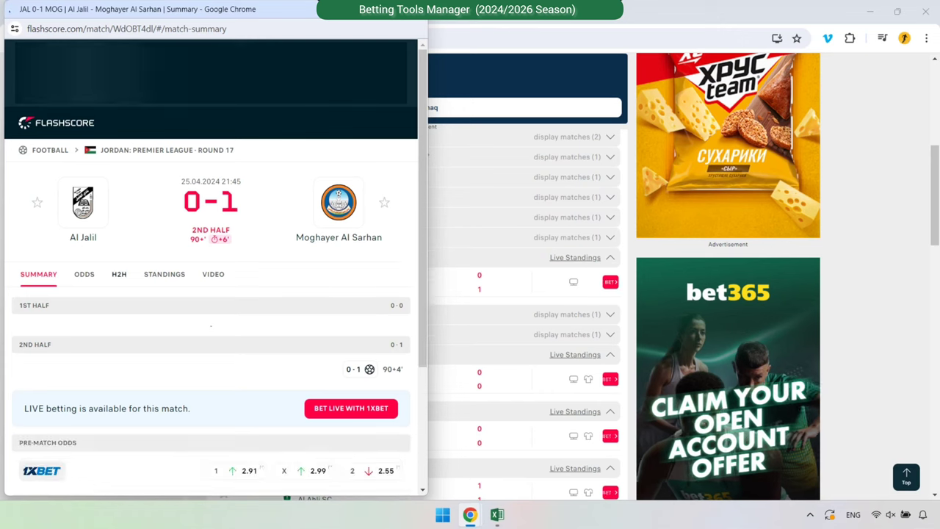
pyautogui.click(119, 274)
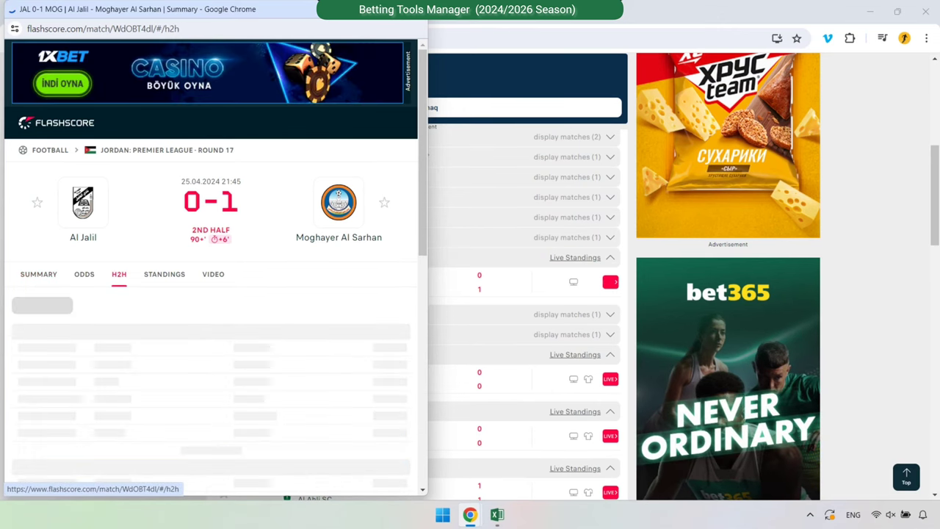
# Step: Copy Al Jalil's last home matches list
pyautogui.scroll(-2, 110, 220)
pyautogui.click(98, 183)
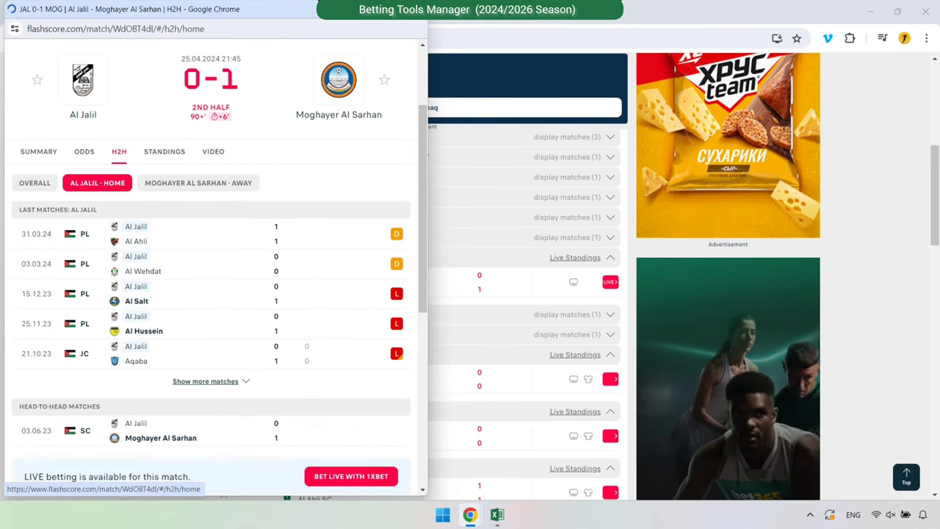
pyautogui.moveTo(25, 210)
pyautogui.mouseDown()
pyautogui.moveTo(22, 183)
pyautogui.moveTo(239, 381)
pyautogui.mouseUp()
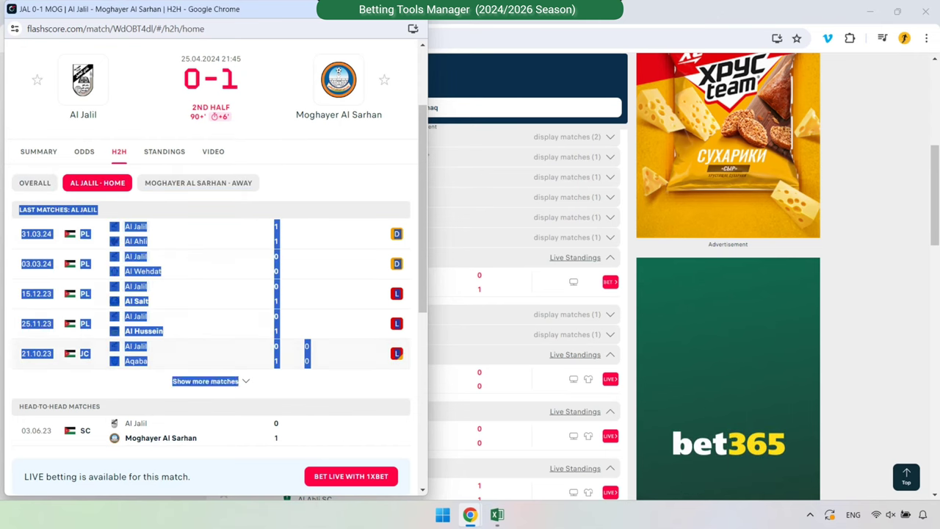
pyautogui.moveTo(308, 364); pyautogui.dragTo(19, 209)
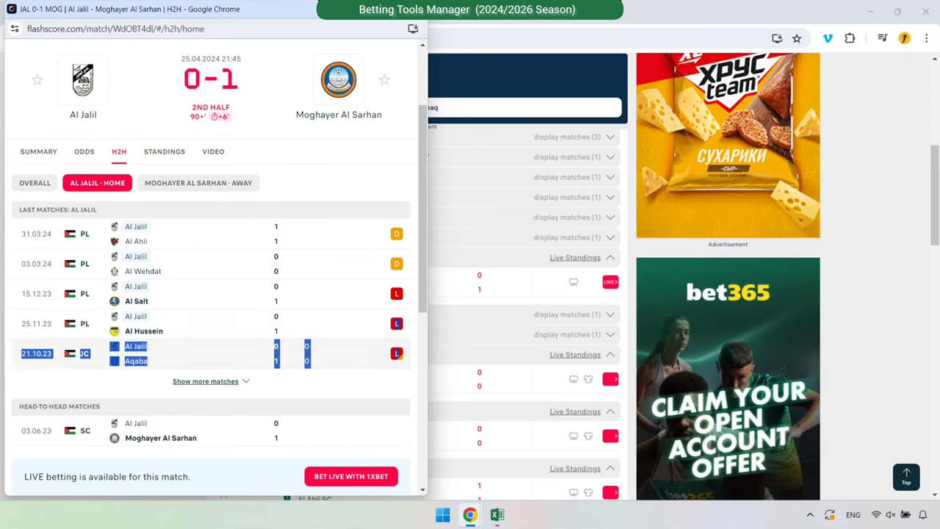
pyautogui.rightClick(26, 217)
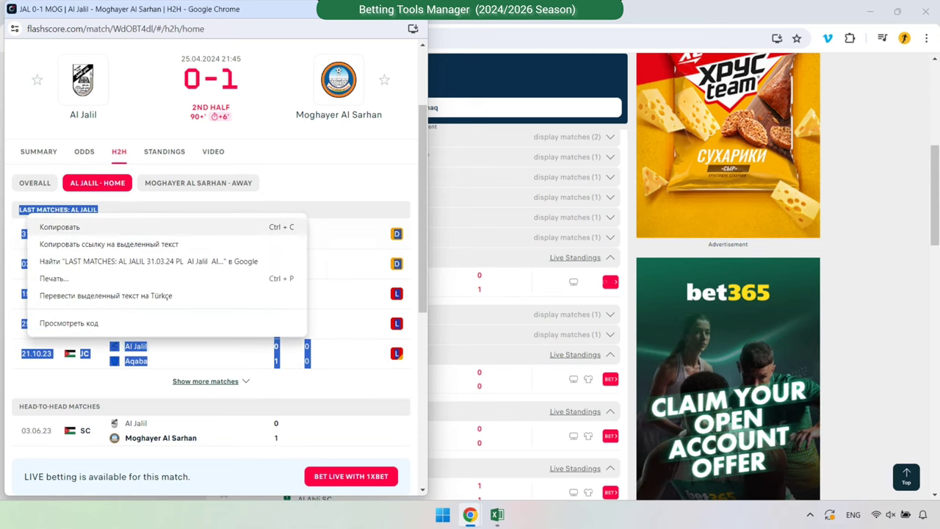
pyautogui.click(60, 227)
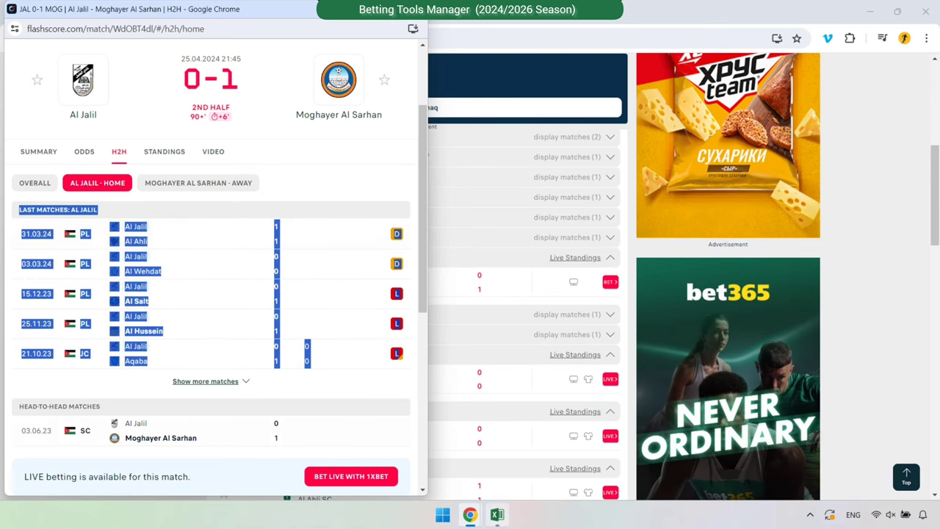
pyautogui.click(497, 514)
# Step: Paste Al Jalil's last matches into the DataBase sheet's Home Team cell
pyautogui.hotkey('ctrl', 'pageup')
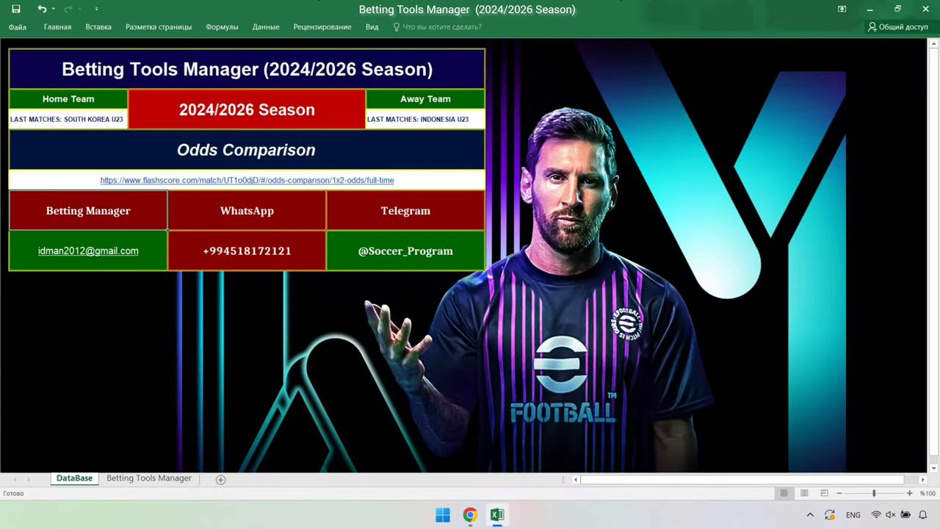
pyautogui.rightClick(23, 116)
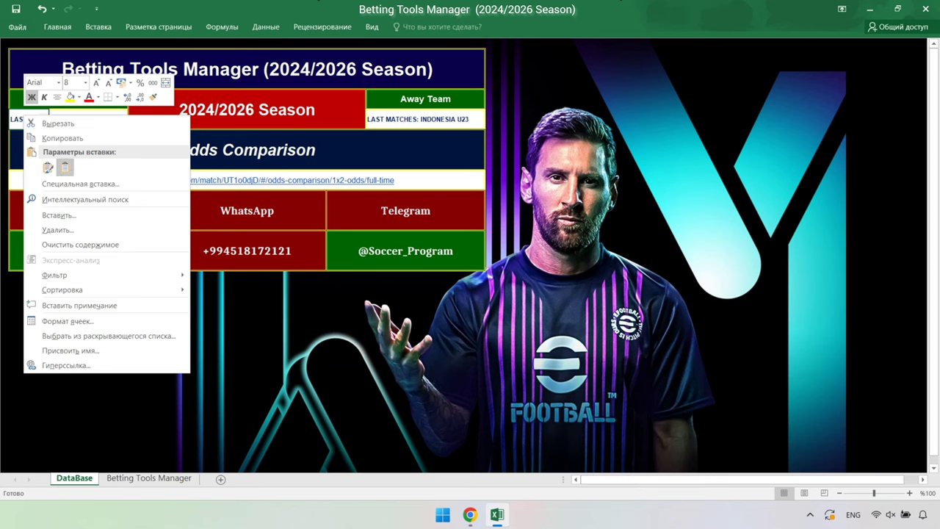
pyautogui.click(66, 167)
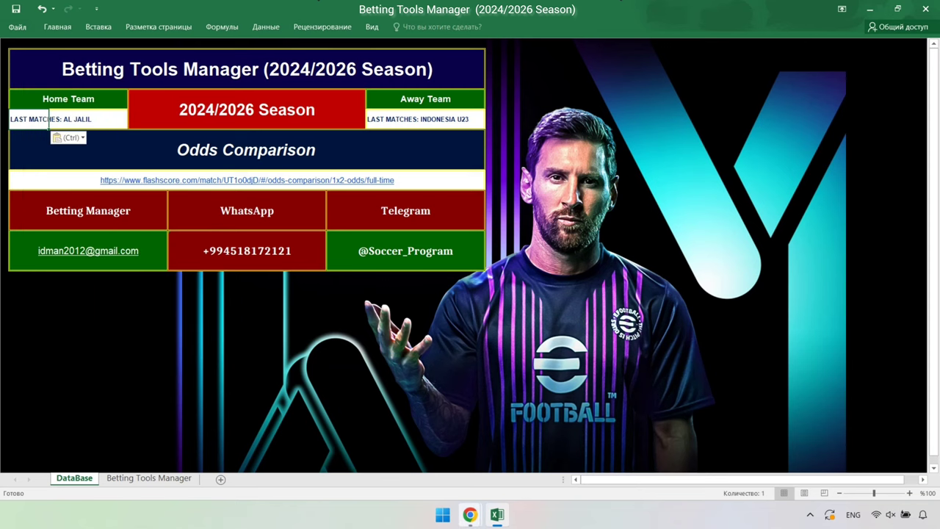
# Step: Copy Moghayer Al Sarhan's last away matches into the Away Team cell
pyautogui.hotkey('alt', 'Tab')
pyautogui.click(199, 183)
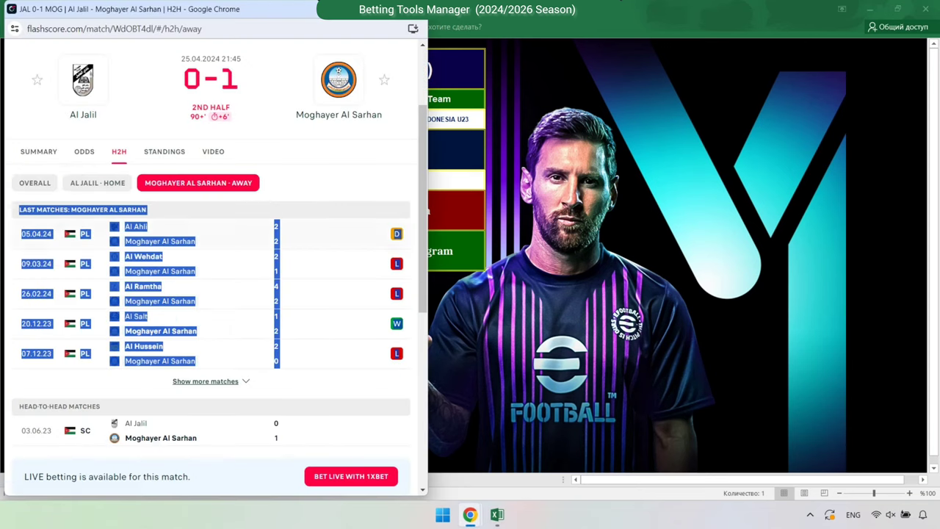
pyautogui.rightClick(110, 214)
pyautogui.click(140, 222)
pyautogui.hotkey('alt', 'Tab')
pyautogui.rightClick(374, 117)
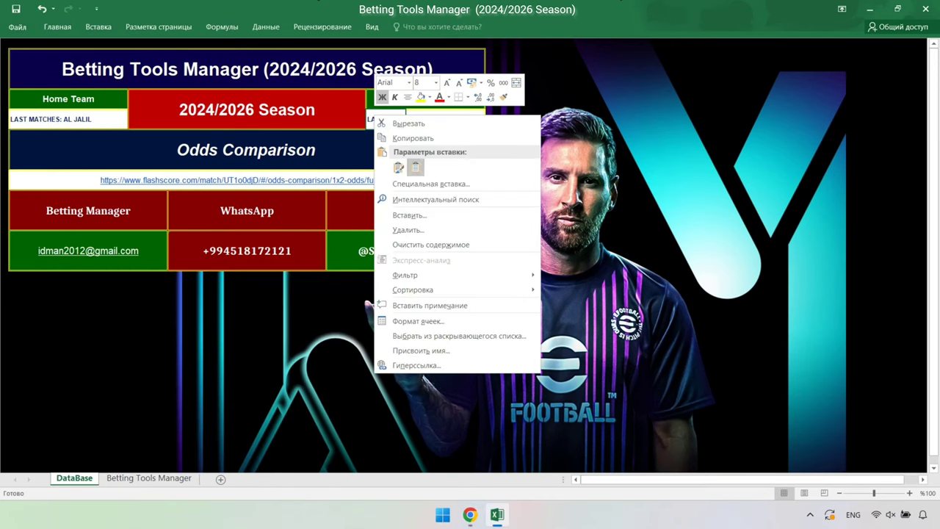
pyautogui.click(416, 168)
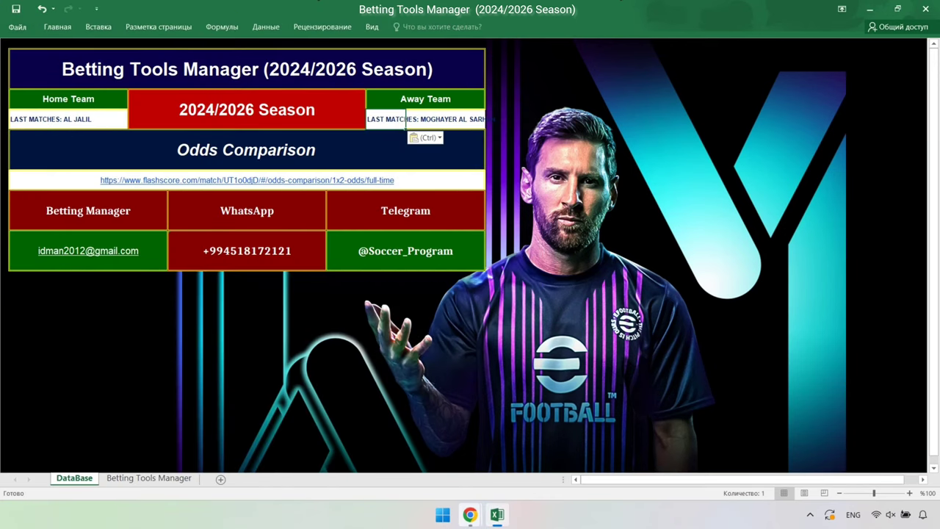
# Step: Copy the address of the match's Flashscore odds comparison page
pyautogui.moveTo(470, 514)
pyautogui.click(534, 451)
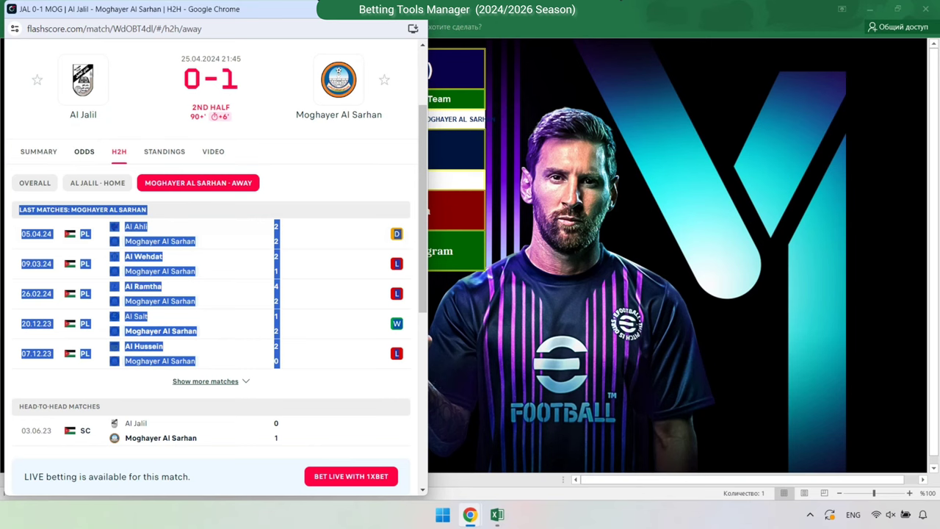
pyautogui.click(84, 151)
pyautogui.click(165, 29)
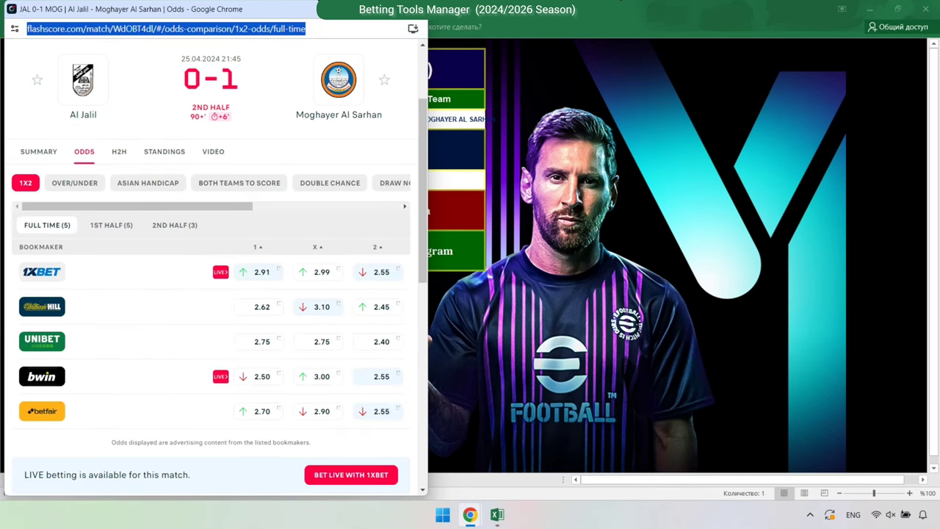
pyautogui.rightClick(172, 29)
pyautogui.click(213, 113)
# Step: Replace the old Odds Comparison link with the new odds page address
pyautogui.hotkey('alt', 'Tab')
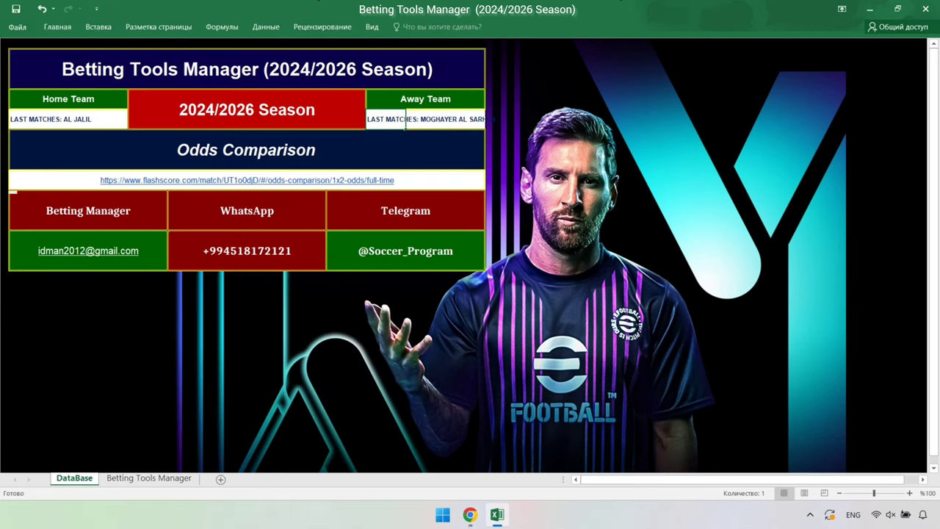
pyautogui.rightClick(412, 180)
pyautogui.click(441, 310)
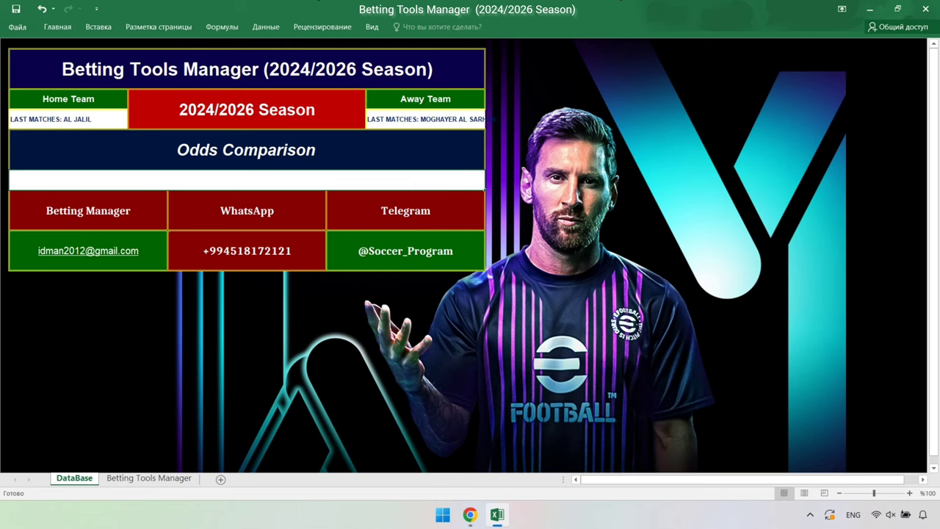
pyautogui.rightClick(248, 180)
pyautogui.click(271, 232)
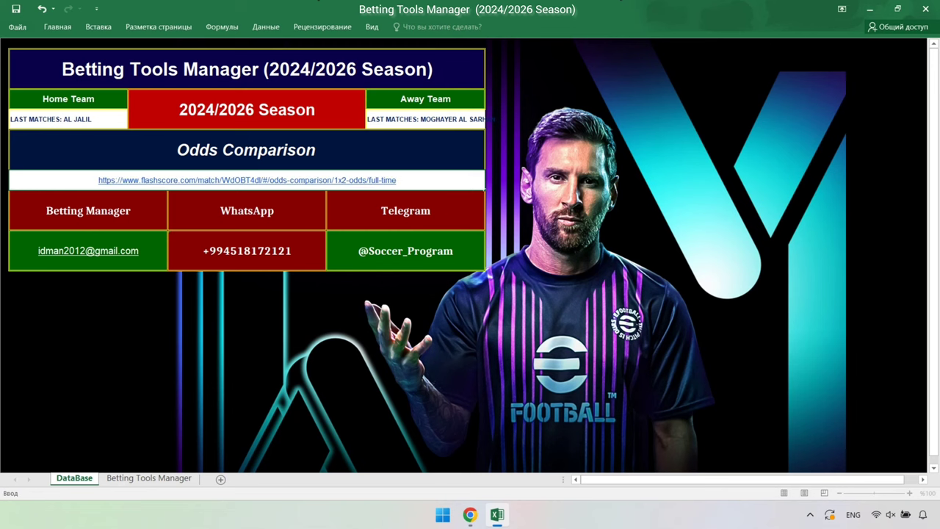
pyautogui.press('Return')
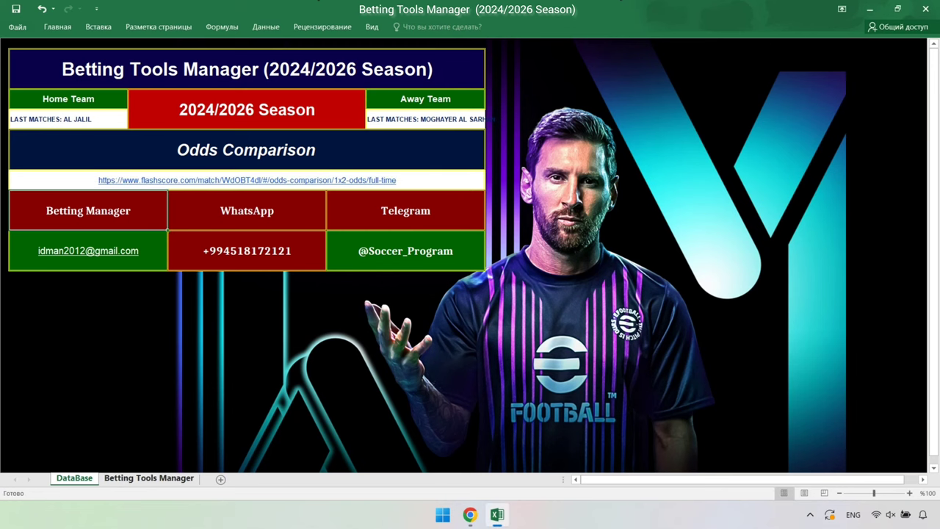
# Step: Check the X/2, 2,5 Under and 0-1 forecasts against the live match, then return to DataBase
pyautogui.hotkey('ctrl', 'pagedown')
pyautogui.moveTo(470, 514)
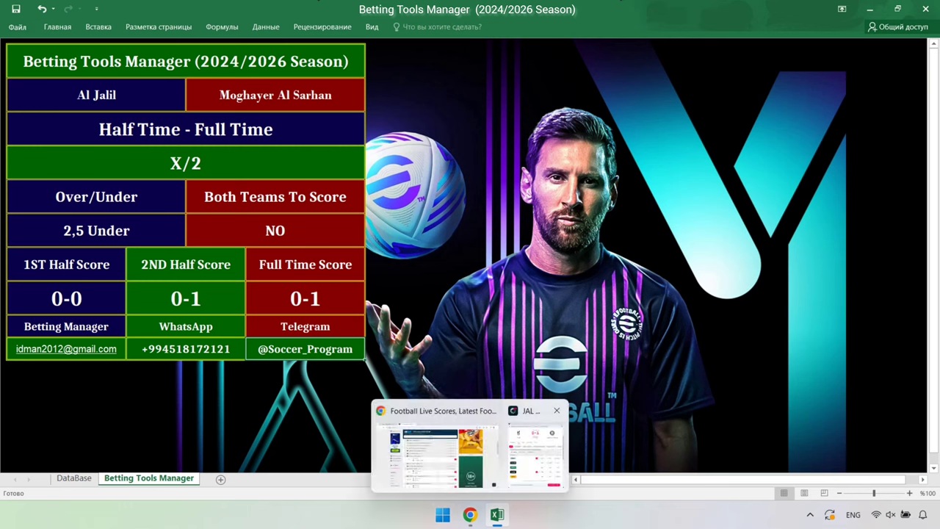
pyautogui.click(540, 440)
pyautogui.moveTo(102, 8); pyautogui.dragTo(461, 81)
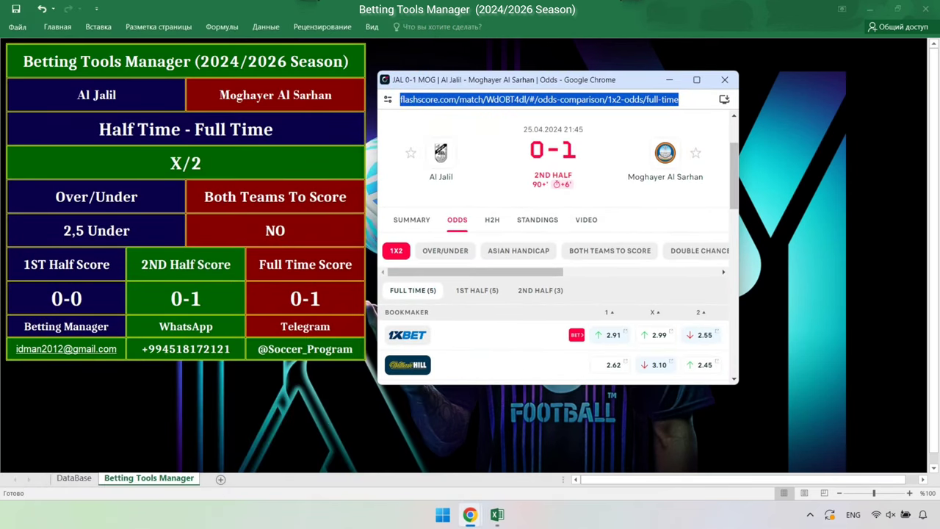
pyautogui.scroll(-1, 553, 242)
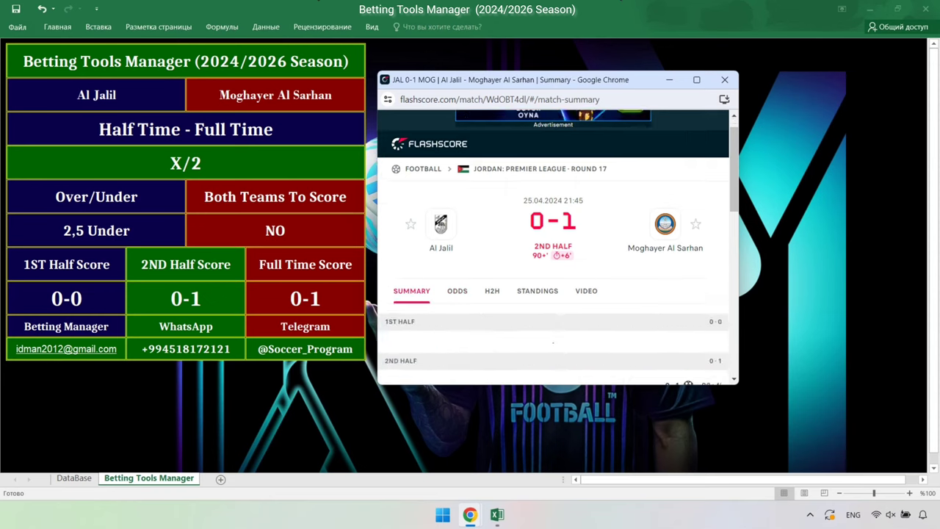
pyautogui.scroll(-1, 553, 242)
pyautogui.scroll(-1, 553, 242)
pyautogui.scroll(-1, 553, 243)
pyautogui.scroll(-2, 558, 242)
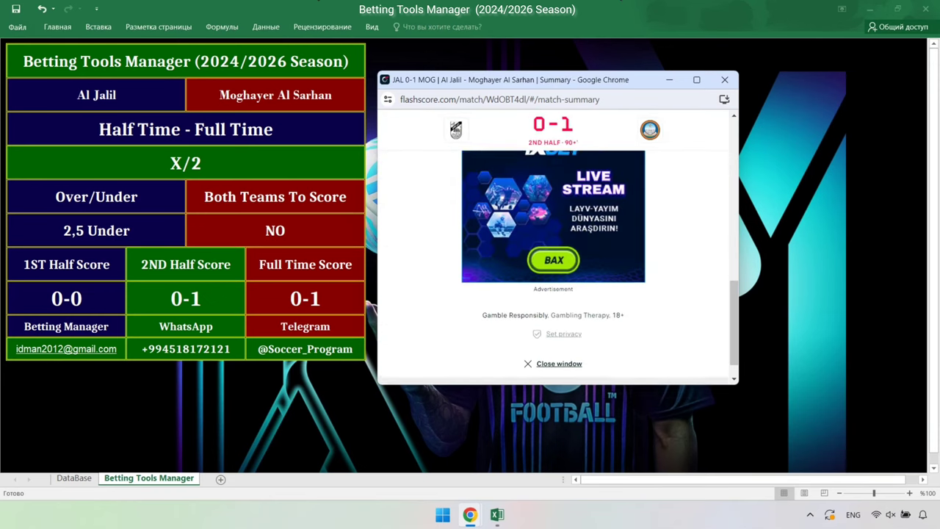
pyautogui.scroll(5, 559, 242)
pyautogui.scroll(3, 558, 243)
pyautogui.scroll(1, 558, 243)
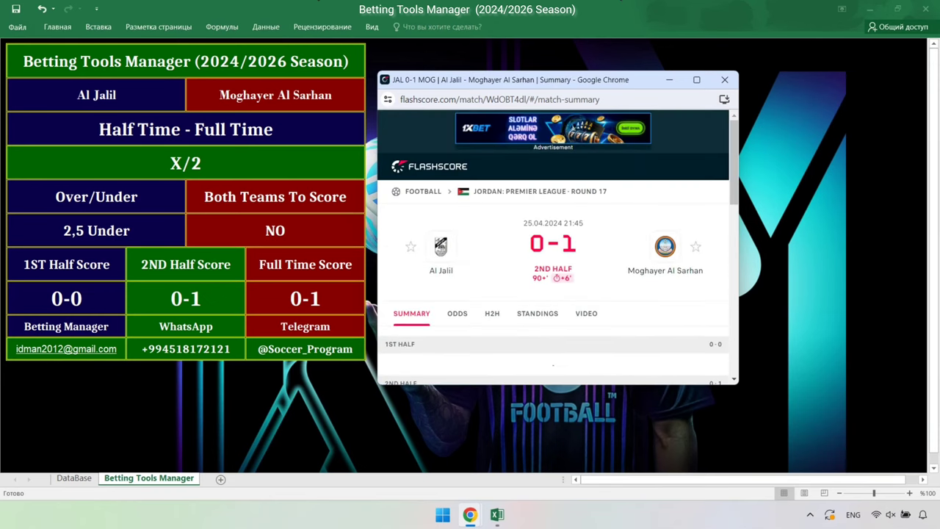
pyautogui.scroll(-2, 558, 243)
pyautogui.scroll(-3, 558, 243)
pyautogui.scroll(-3, 558, 242)
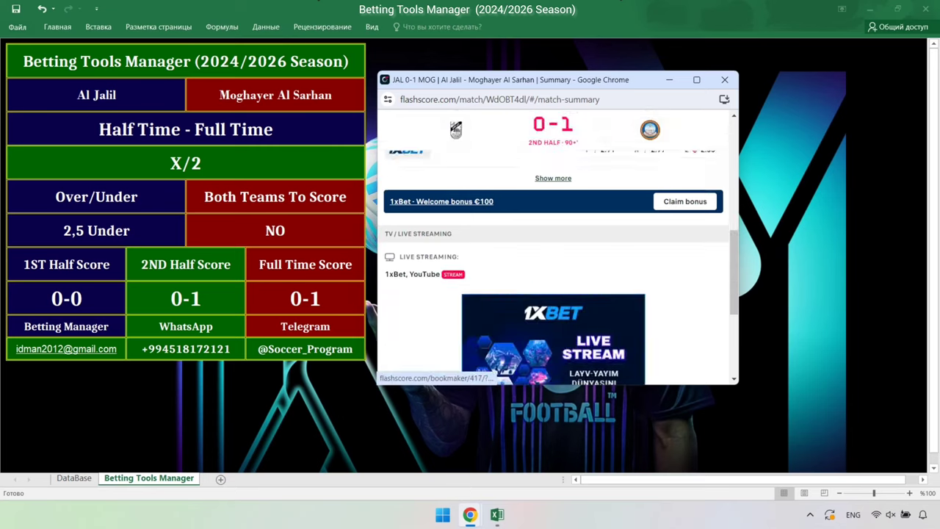
pyautogui.scroll(8, 558, 242)
pyautogui.click(724, 79)
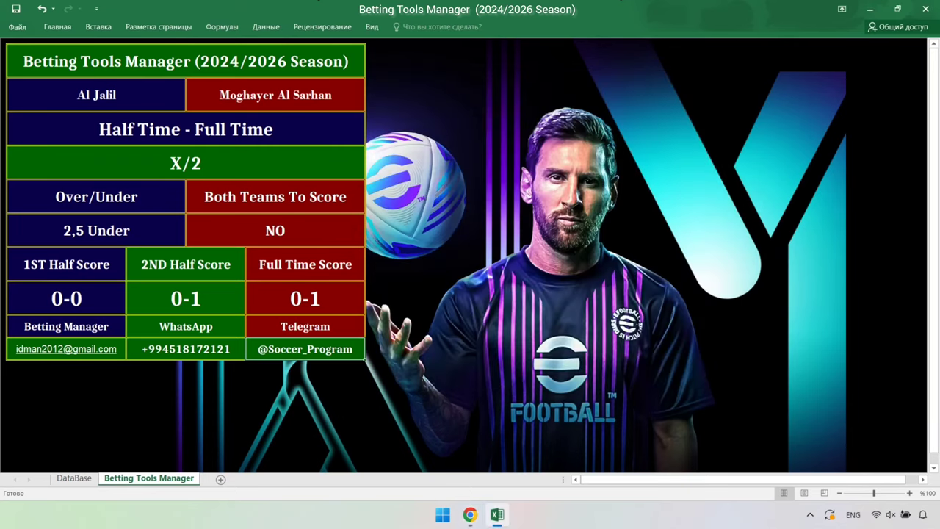
pyautogui.hotkey('ctrl', 'pageup')
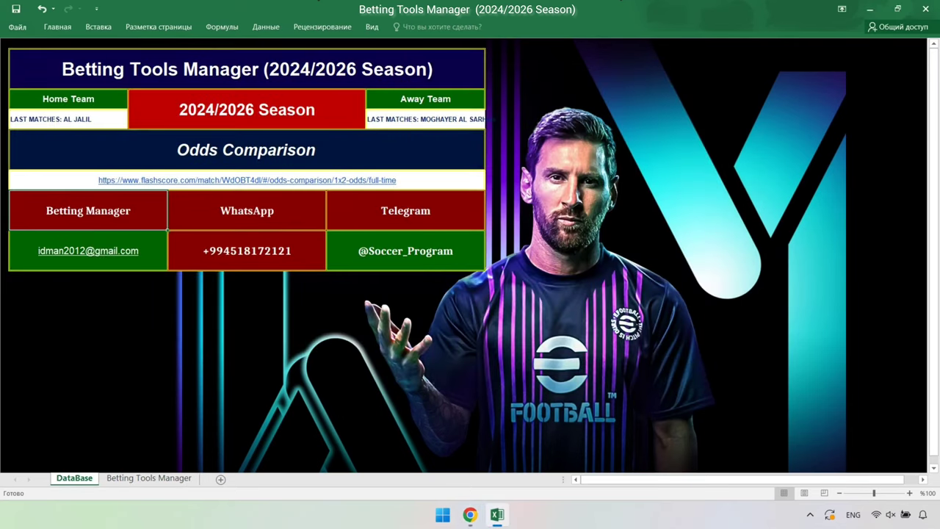
# Step: Open the Mura vs Rogaska match from the Flashscore live scores list
pyautogui.click(470, 514)
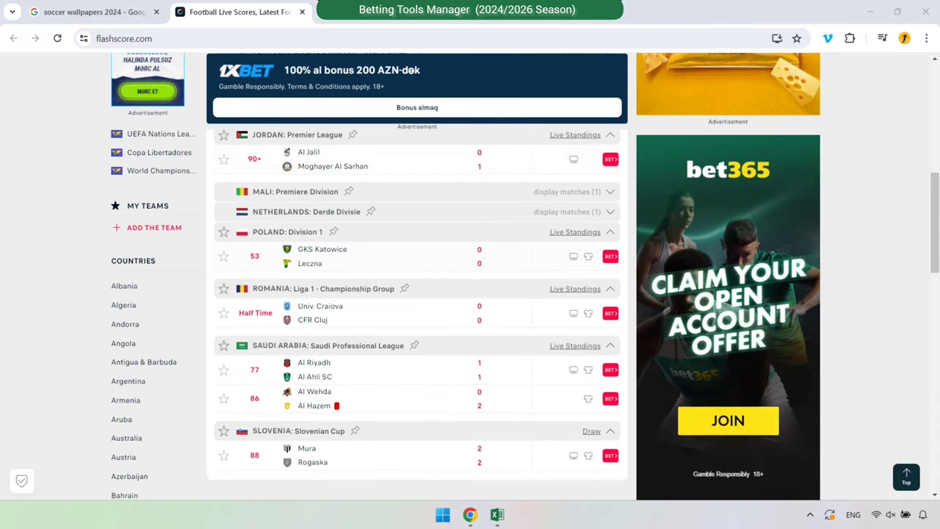
pyautogui.click(575, 134)
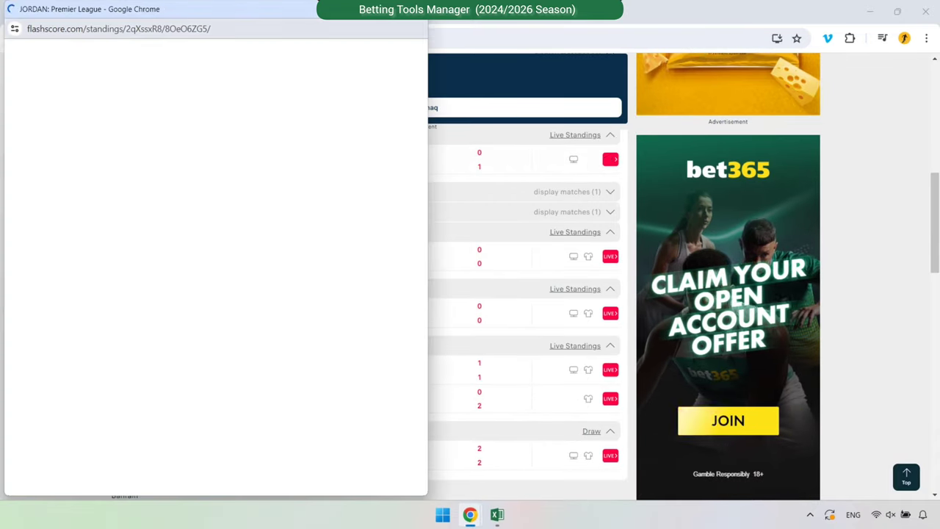
pyautogui.hotkey('ctrl', 'w')
pyautogui.scroll(-2, 417, 293)
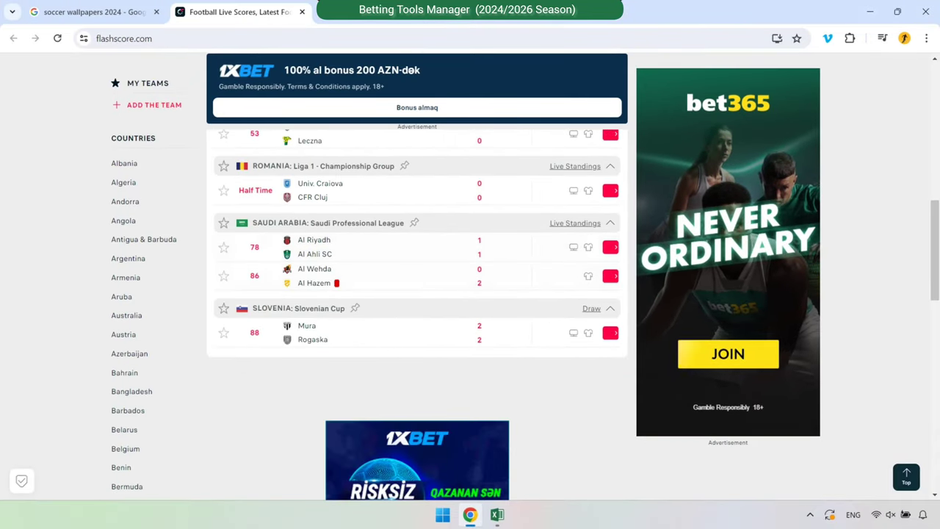
pyautogui.click(307, 332)
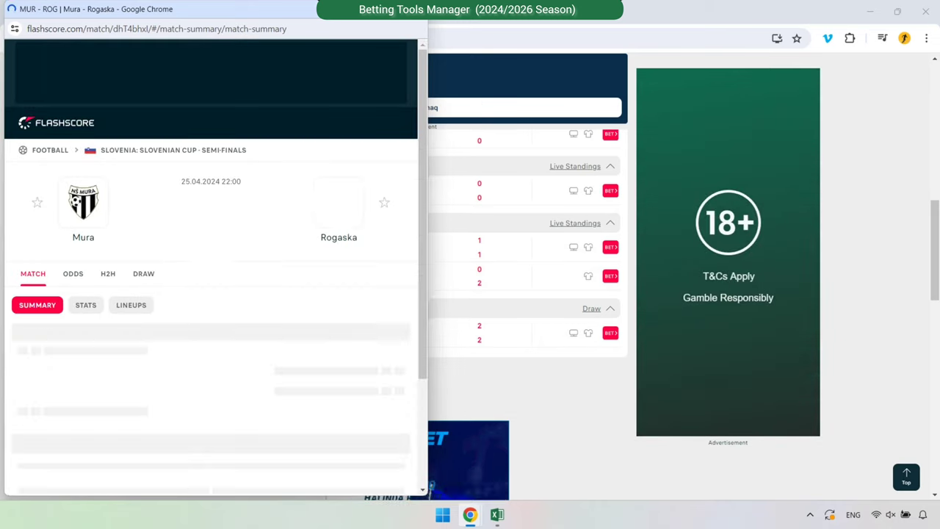
# Step: Copy Mura's last home matches from the head-to-head page
pyautogui.scroll(-2, 143, 151)
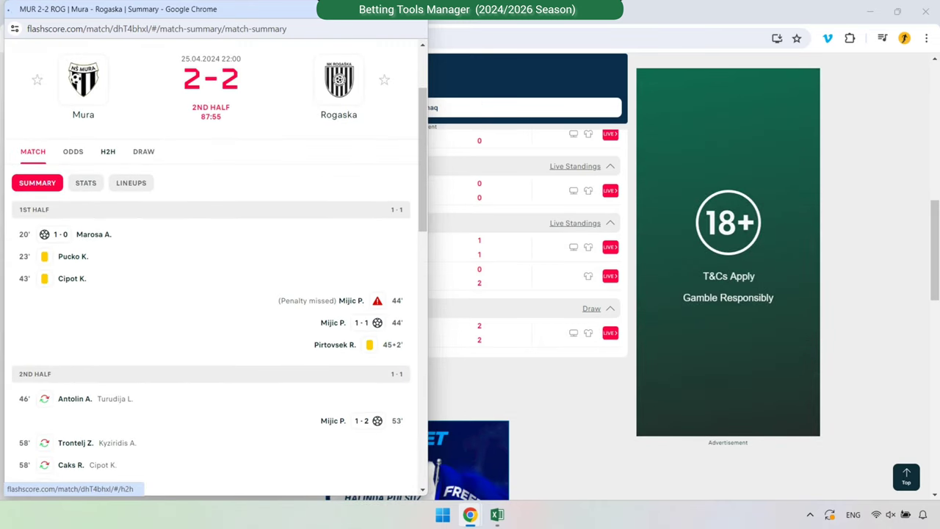
pyautogui.click(108, 152)
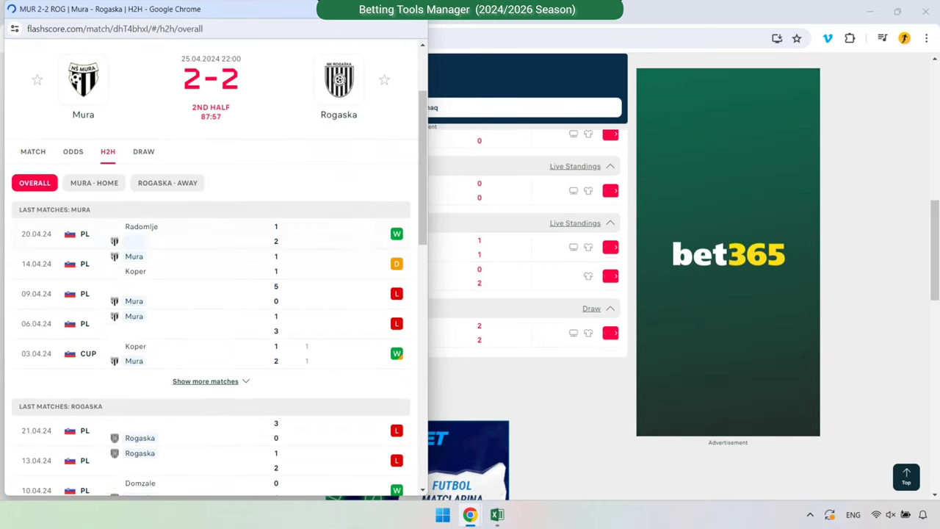
pyautogui.click(94, 183)
pyautogui.moveTo(18, 209)
pyautogui.mouseDown()
pyautogui.moveTo(127, 241)
pyautogui.moveTo(398, 359)
pyautogui.mouseUp()
pyautogui.rightClick(398, 357)
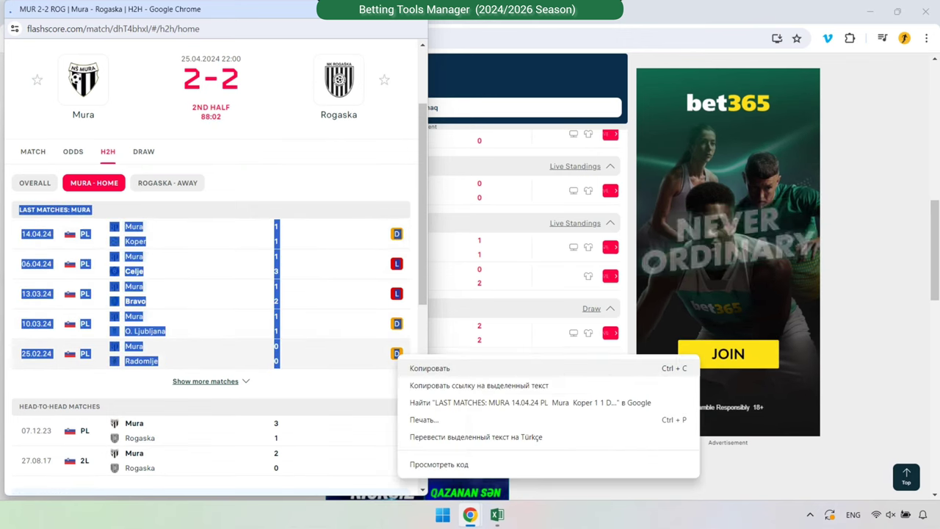
pyautogui.click(430, 368)
pyautogui.click(497, 514)
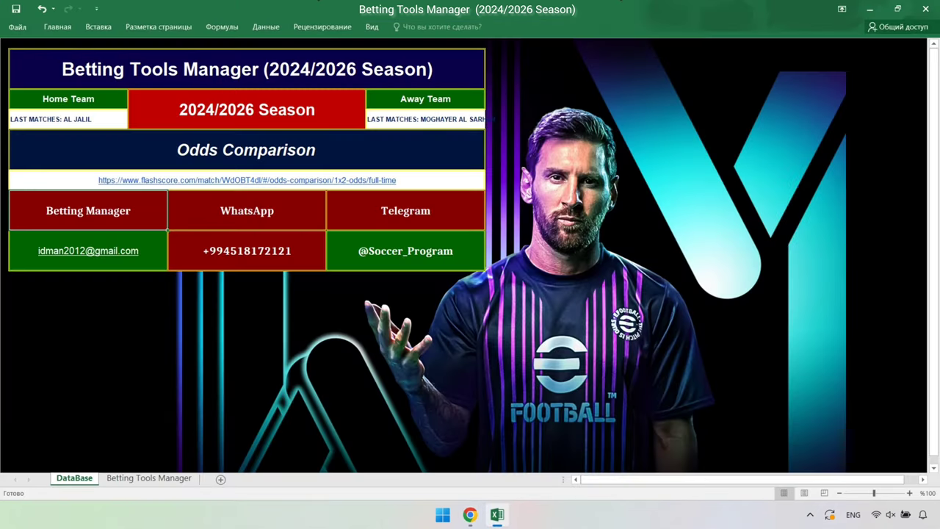
# Step: Paste Mura's matches into Home Team and Rogaska's last away matches into Away Team
pyautogui.rightClick(21, 116)
pyautogui.click(62, 167)
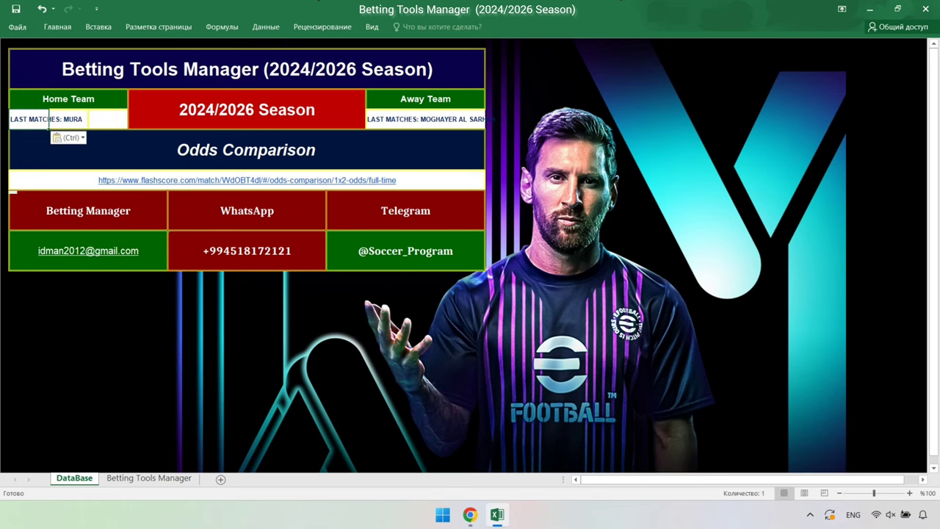
pyautogui.moveTo(470, 514)
pyautogui.click(539, 448)
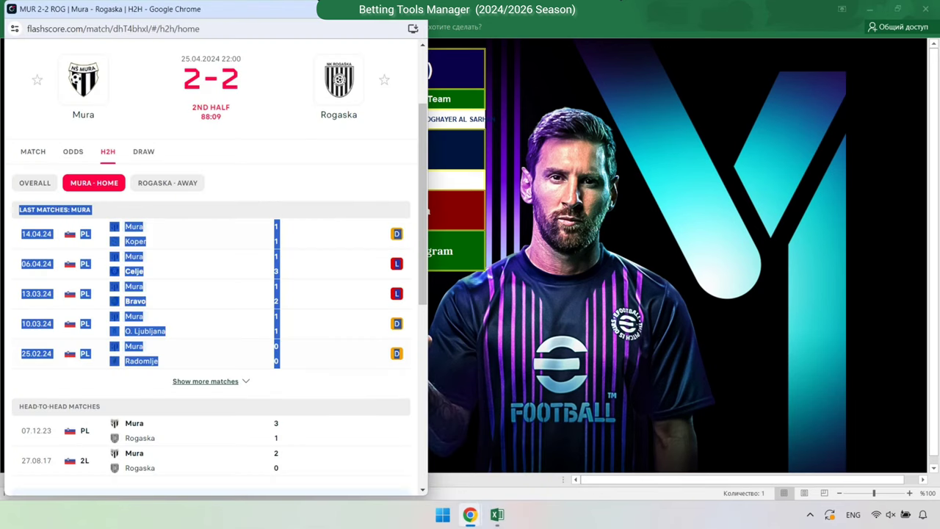
pyautogui.click(167, 183)
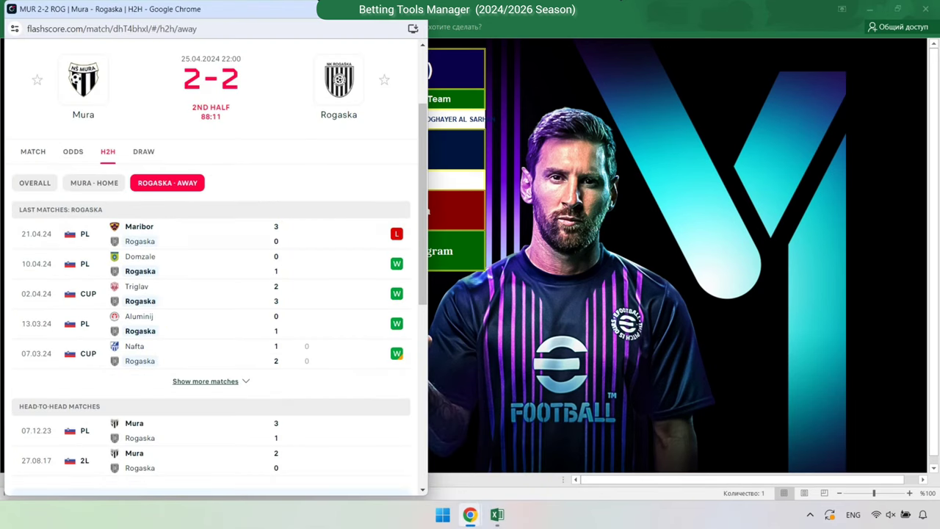
pyautogui.moveTo(20, 210); pyautogui.dragTo(316, 362)
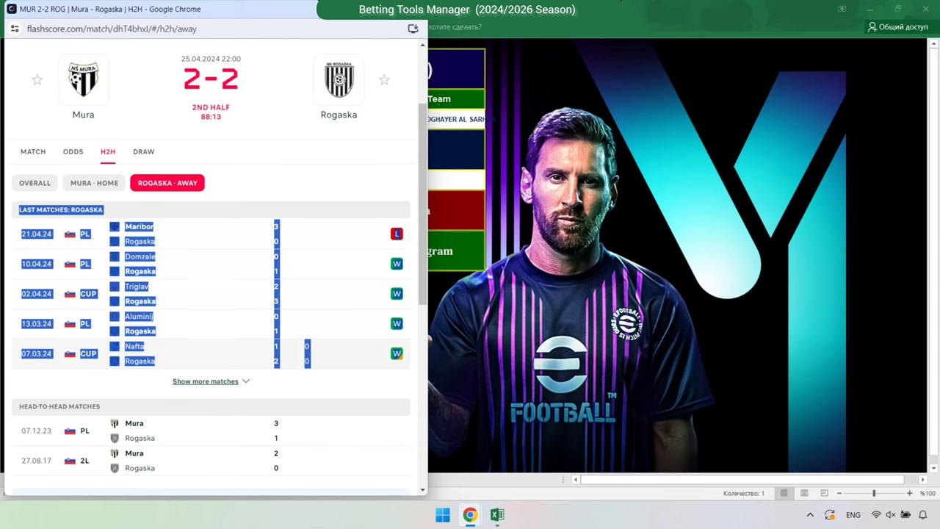
pyautogui.hotkey('alt', 'Tab')
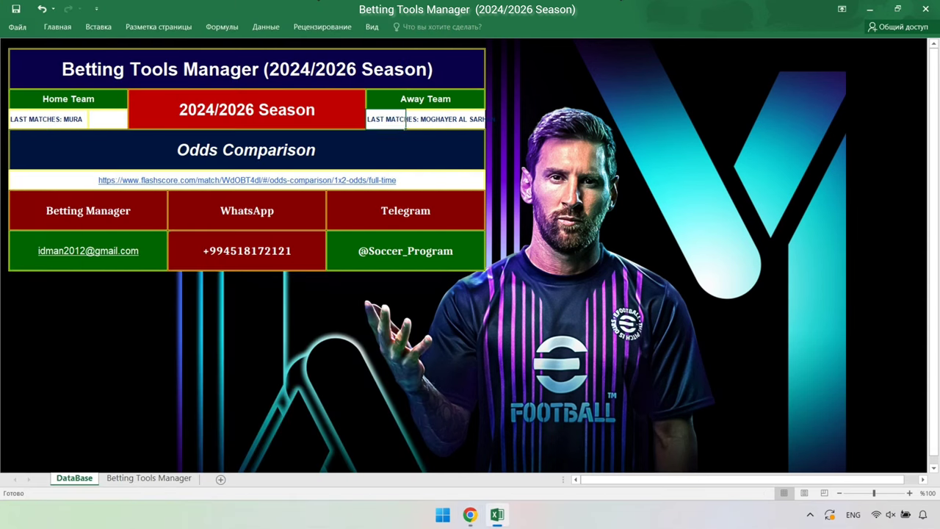
pyautogui.rightClick(382, 120)
pyautogui.click(425, 174)
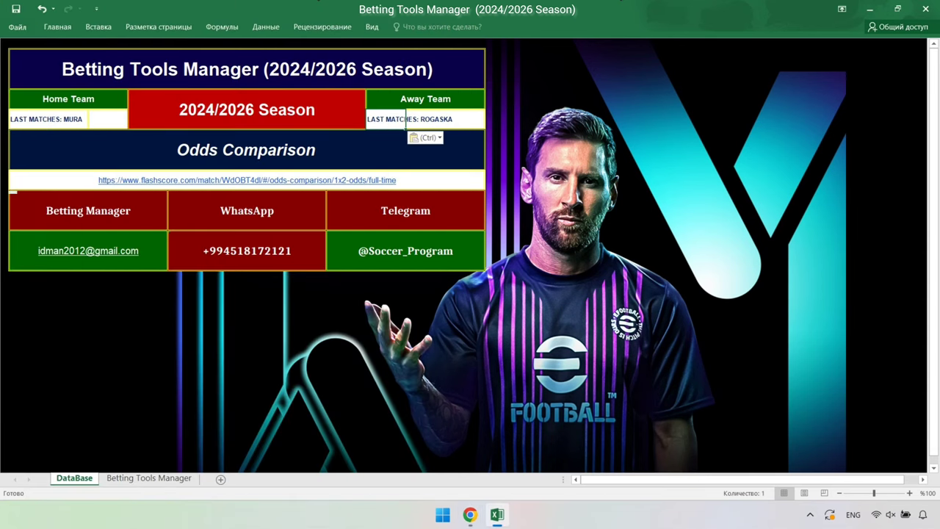
# Step: Copy the address of the Mura–Rogaska odds comparison page
pyautogui.moveTo(470, 514)
pyautogui.click(539, 447)
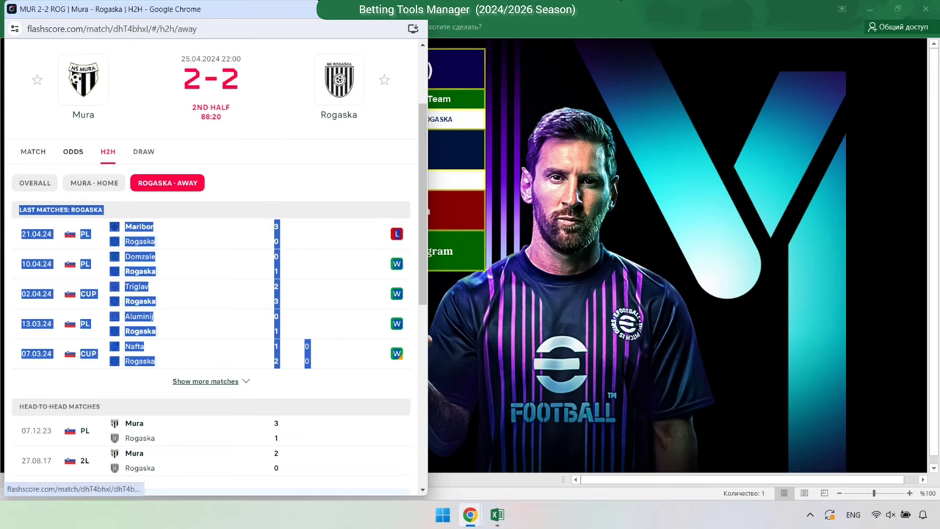
pyautogui.click(72, 151)
pyautogui.click(180, 29)
pyautogui.rightClick(180, 29)
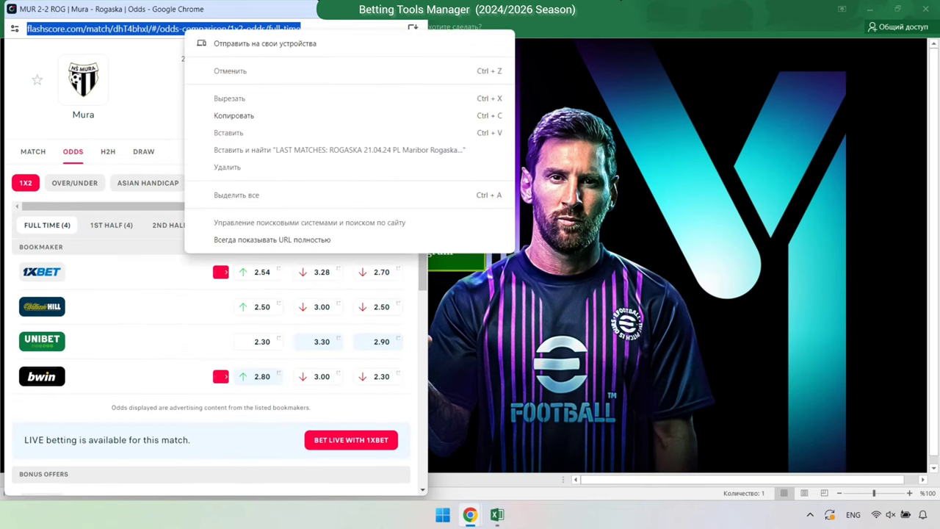
pyautogui.click(220, 116)
# Step: Replace the Odds Comparison link with the Mura–Rogaska 1X2 odds address
pyautogui.click(497, 514)
pyautogui.click(294, 180)
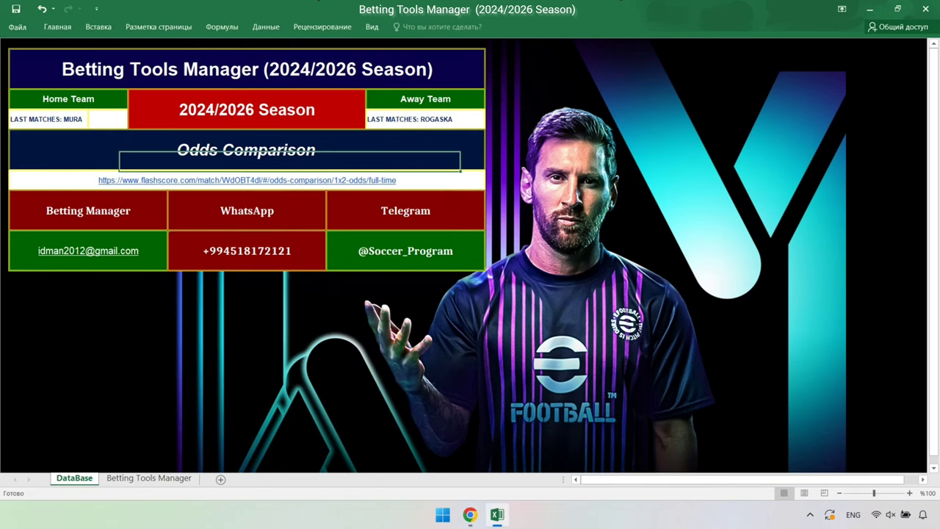
pyautogui.rightClick(420, 176)
pyautogui.click(470, 309)
pyautogui.rightClick(285, 178)
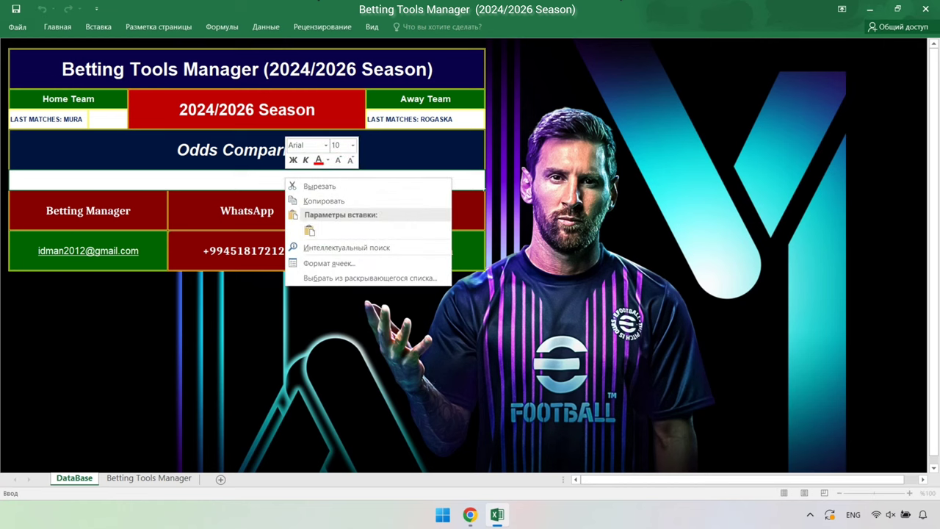
pyautogui.click(309, 230)
pyautogui.press('Return')
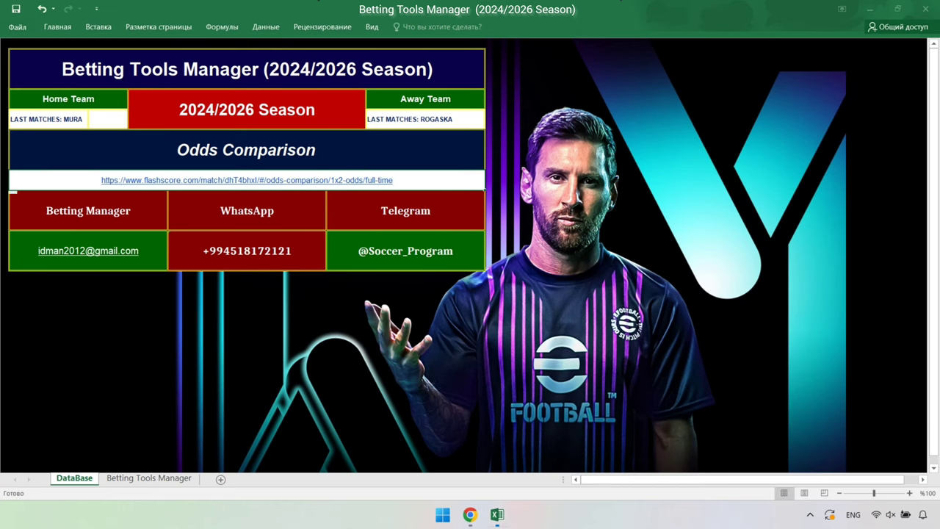
# Step: Show the Betting Tools Manager sheet with the Mura–Rogaska match summary in a small window beside it
pyautogui.click(149, 478)
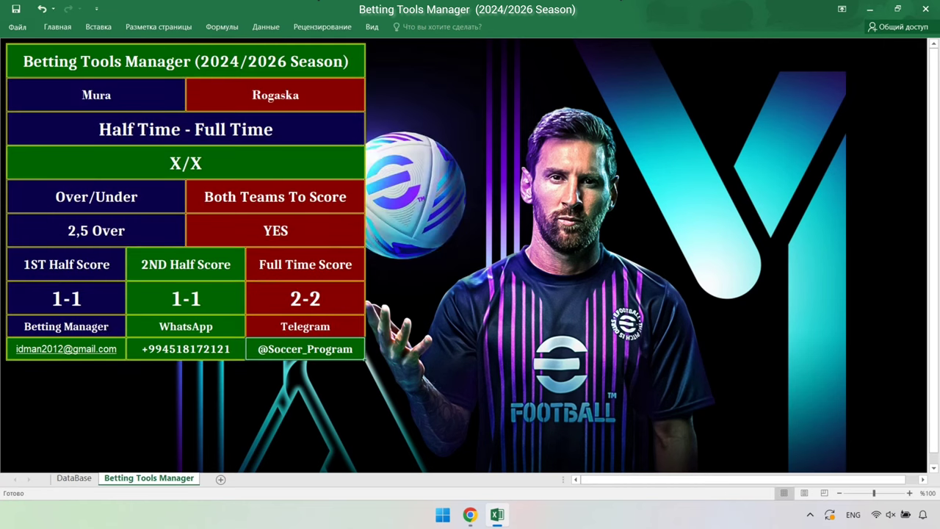
pyautogui.moveTo(470, 514)
pyautogui.click(535, 448)
pyautogui.click(32, 151)
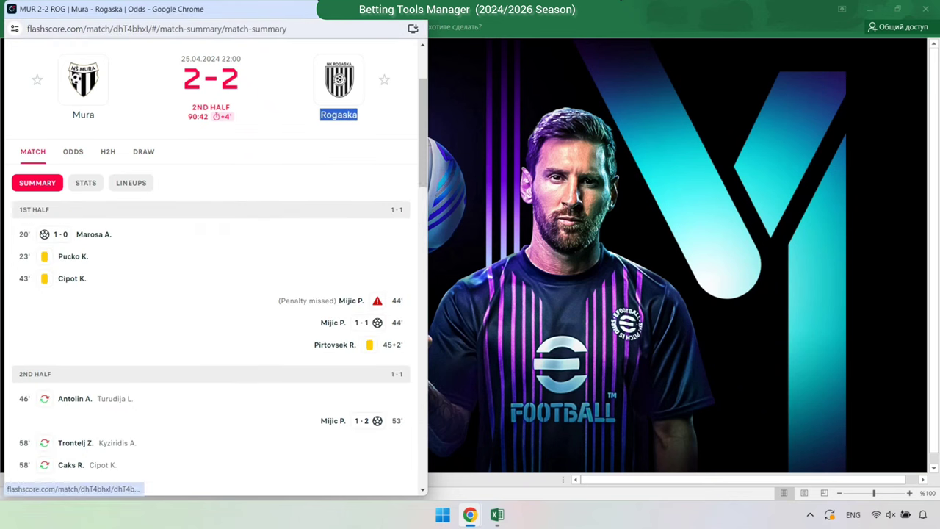
pyautogui.press('super+Down')
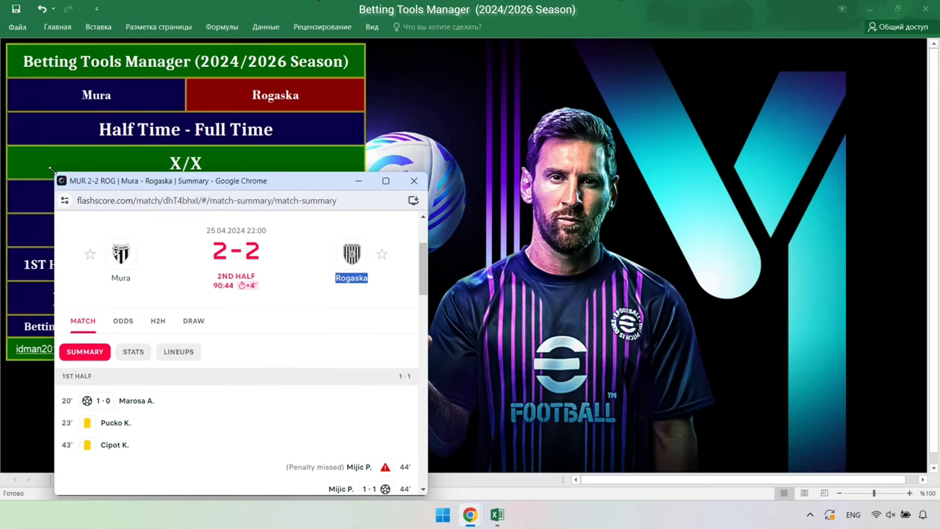
pyautogui.moveTo(220, 171); pyautogui.dragTo(535, 99)
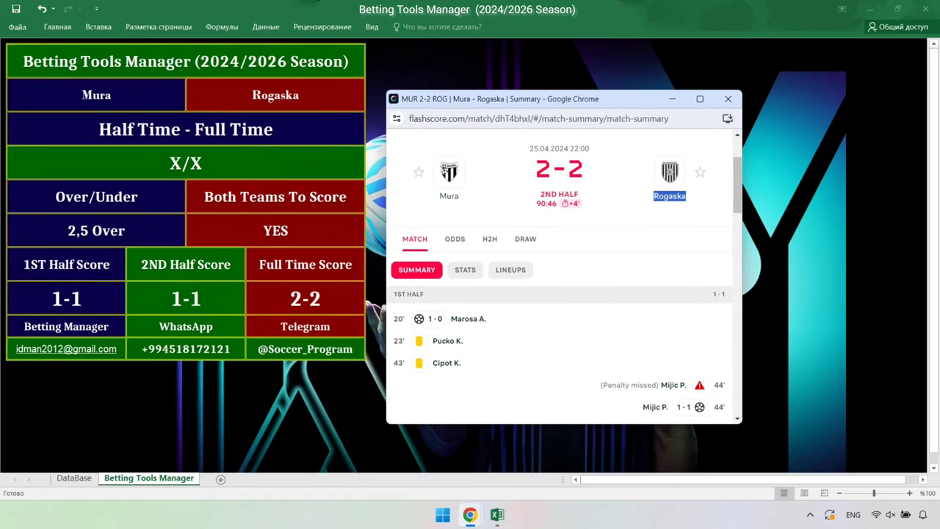
# Step: Compare the 2–2 summary with predictions X/X, 2,5 Over, YES, 2-2, then close Flashscore
pyautogui.scroll(-6, 563, 279)
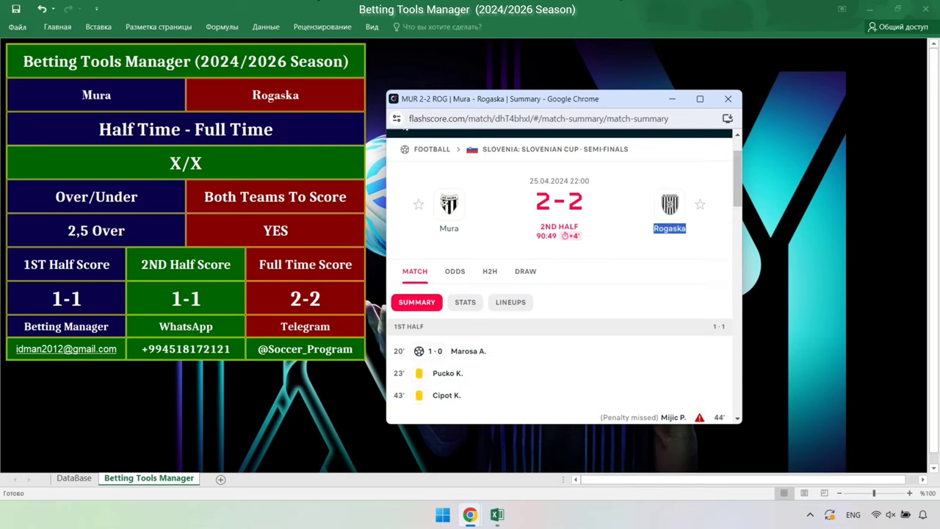
pyautogui.scroll(-2, 564, 279)
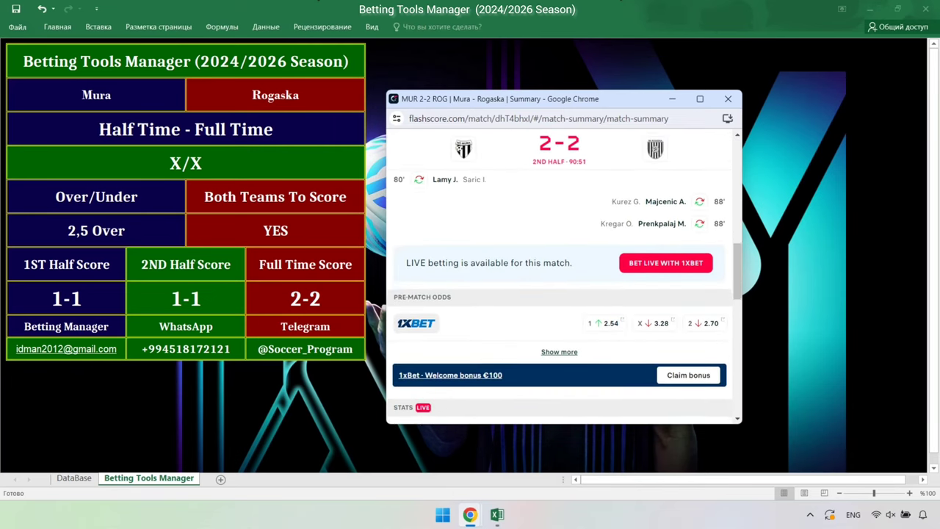
pyautogui.scroll(10, 564, 279)
pyautogui.scroll(-1, 564, 279)
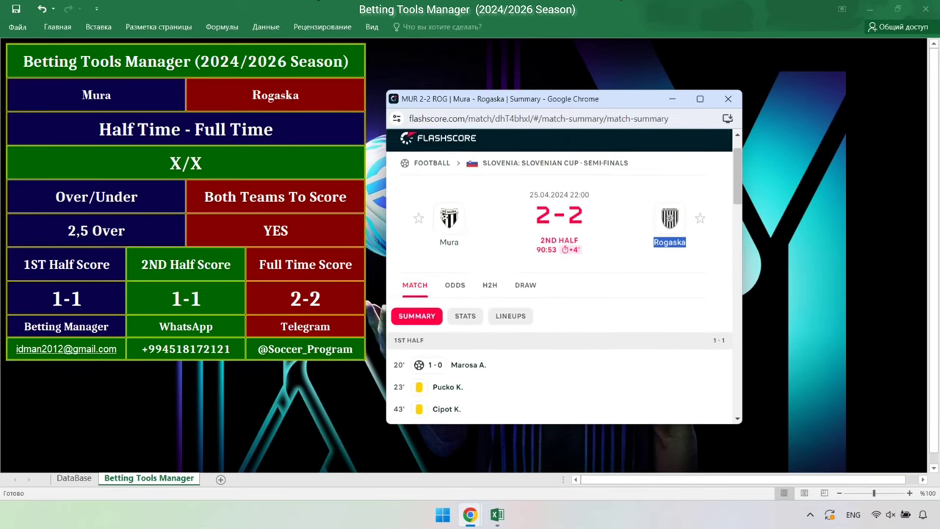
pyautogui.scroll(-3, 564, 279)
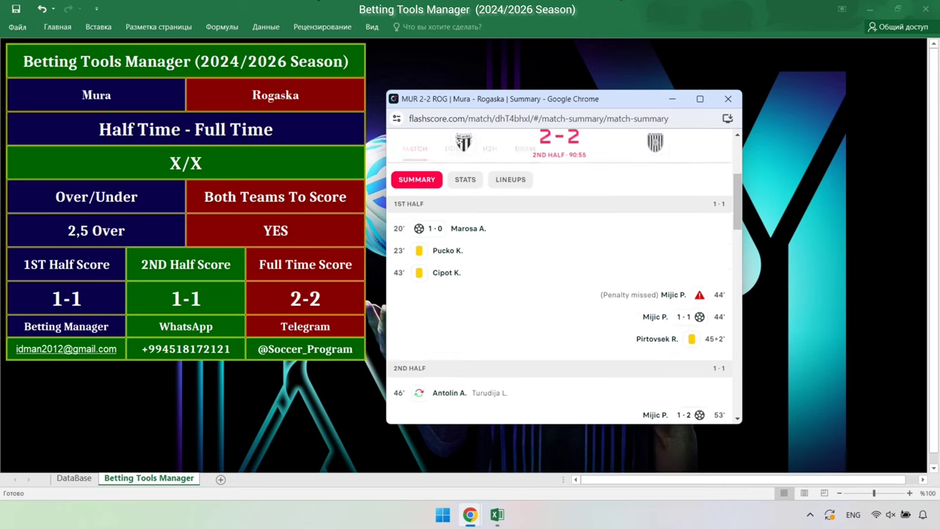
pyautogui.scroll(-2, 564, 279)
pyautogui.scroll(-2, 564, 279)
pyautogui.scroll(-2, 564, 279)
pyautogui.scroll(5, 564, 279)
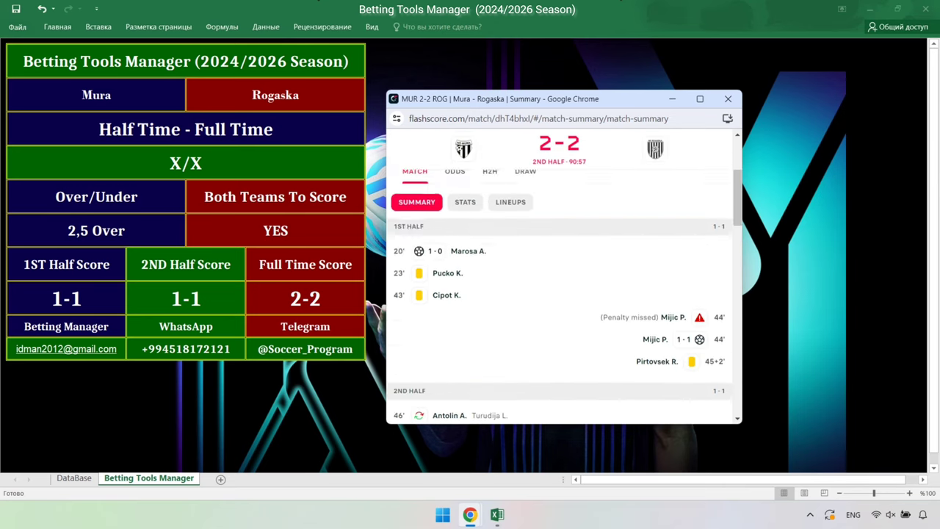
pyautogui.scroll(5, 564, 279)
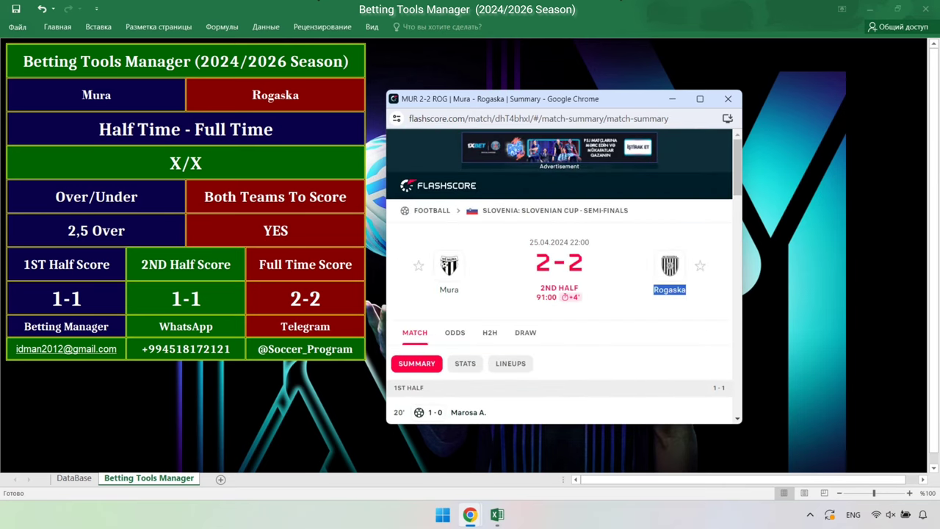
pyautogui.click(728, 98)
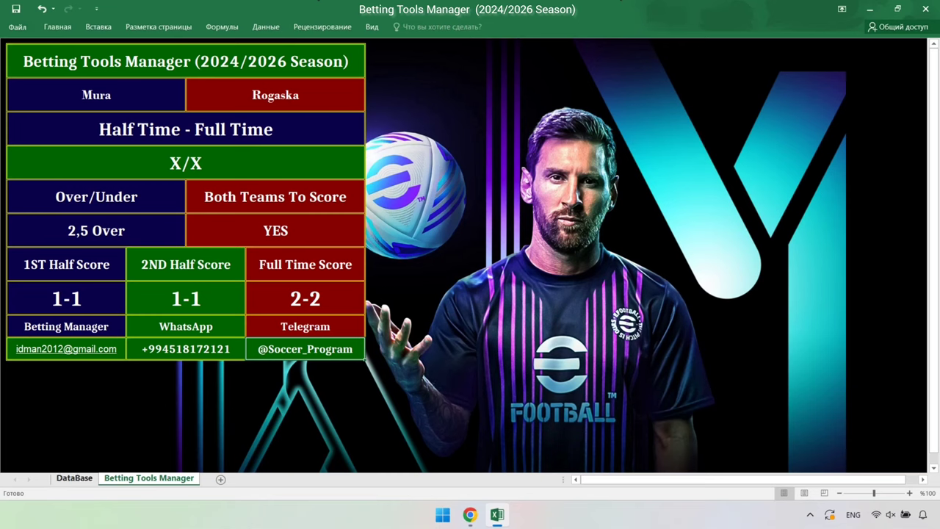
# Step: Return to the DataBase sheet and Flashscore live scores, collapsing the Slovenian Cup matches
pyautogui.hotkey('ctrl', 'pageup')
pyautogui.click(470, 514)
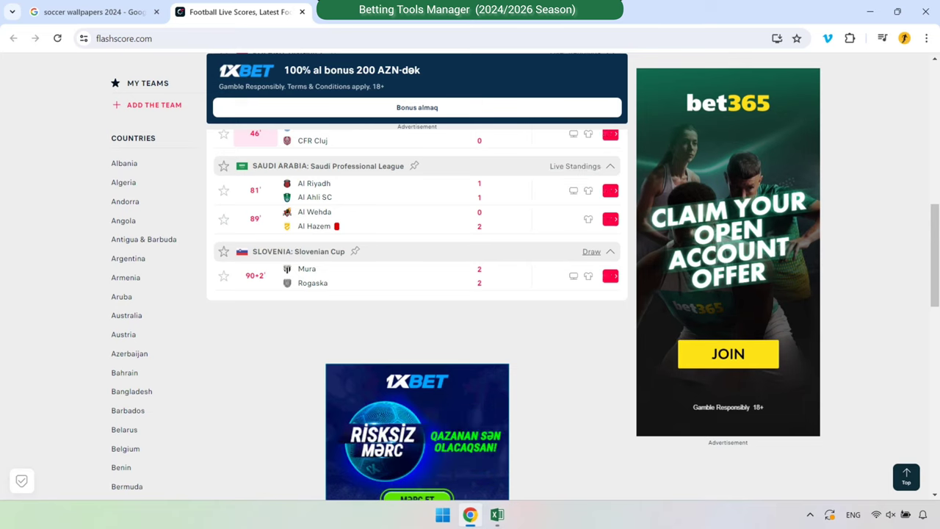
pyautogui.click(609, 251)
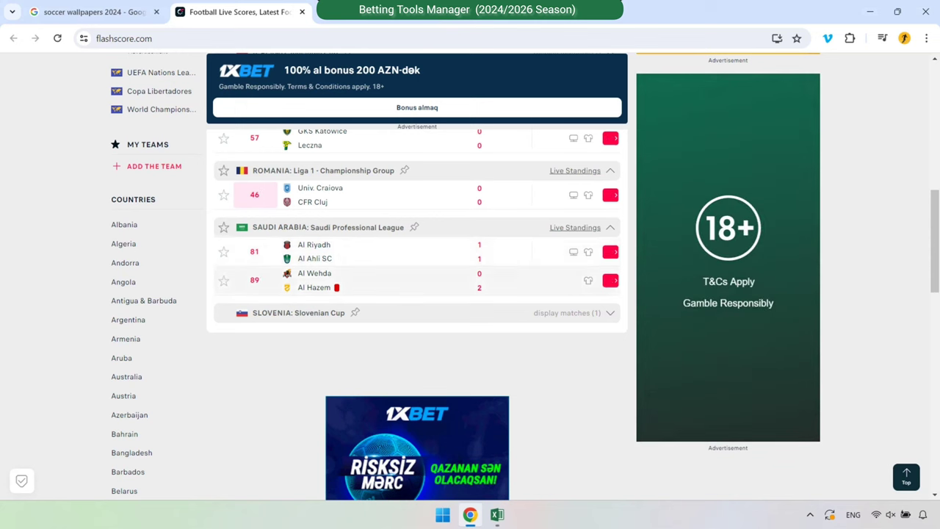
pyautogui.scroll(3, 417, 293)
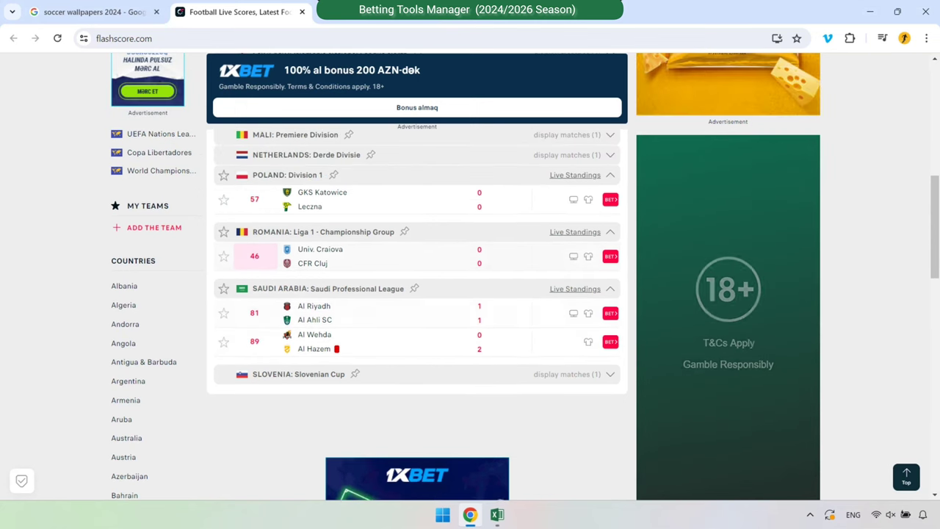
pyautogui.scroll(2, 574, 441)
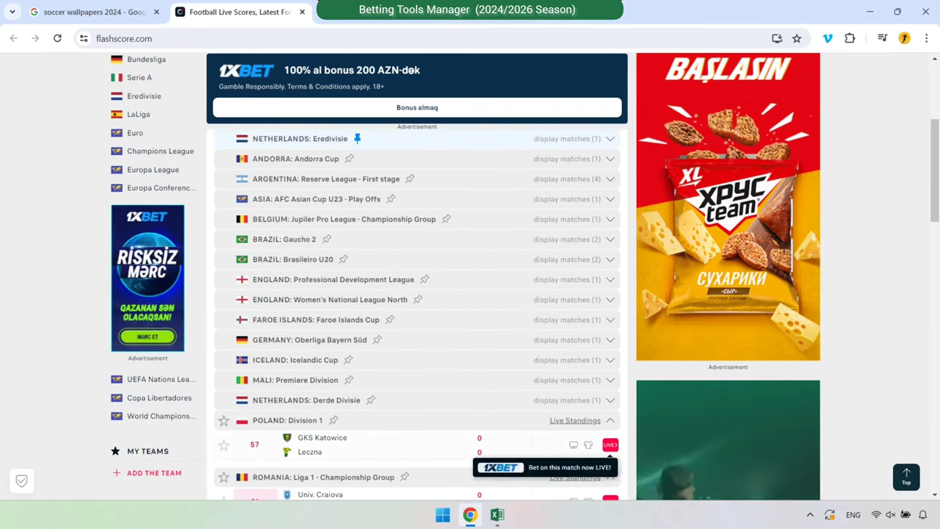
pyautogui.scroll(-1, 610, 433)
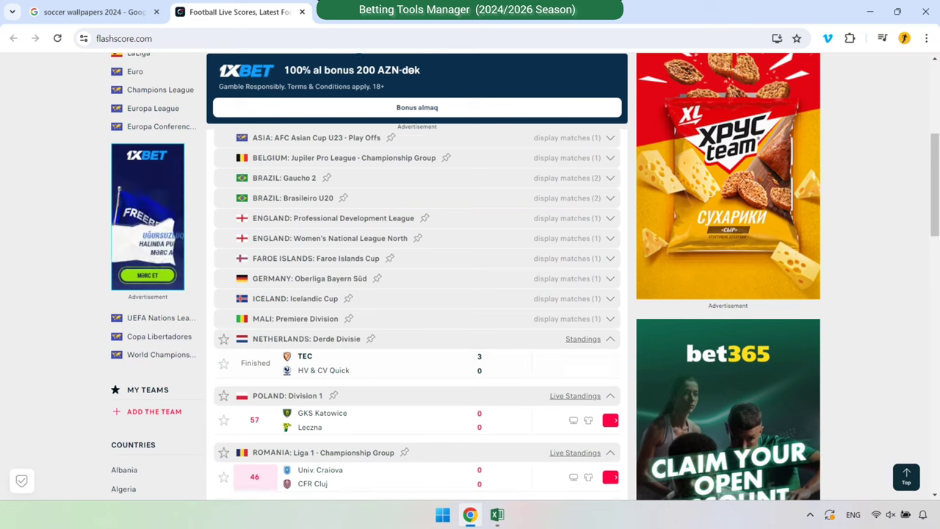
# Step: Expand the LIVE leagues from Mali Premiere Division up through Brasileiro U20 to Brazil Gaucho 2
pyautogui.click(567, 318)
pyautogui.click(567, 298)
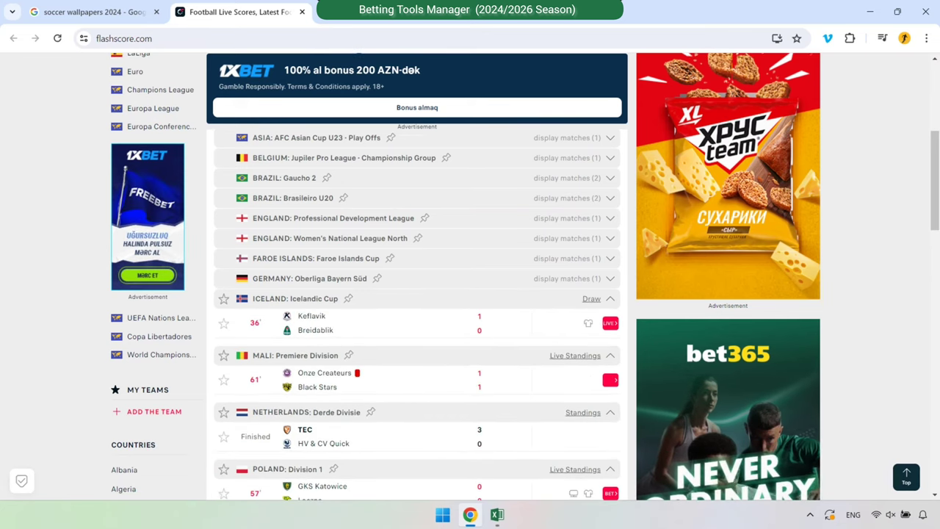
pyautogui.click(567, 279)
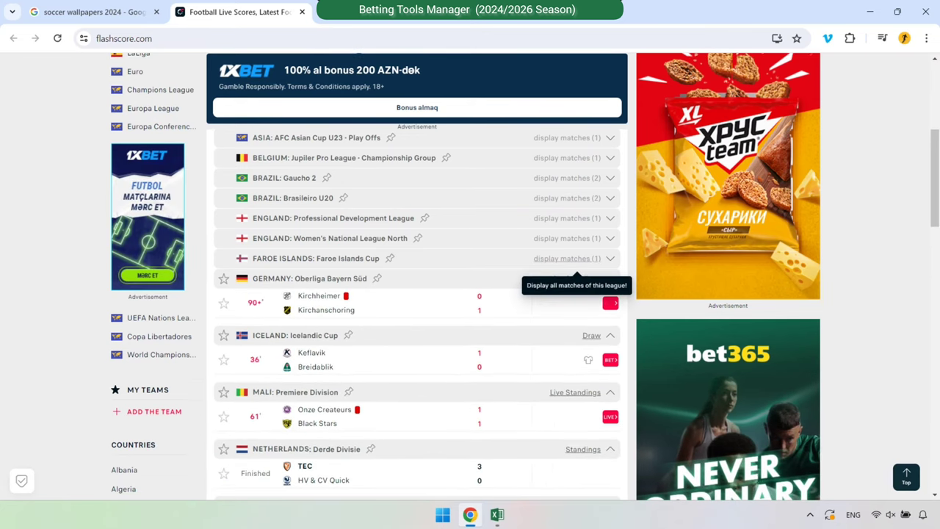
pyautogui.click(566, 257)
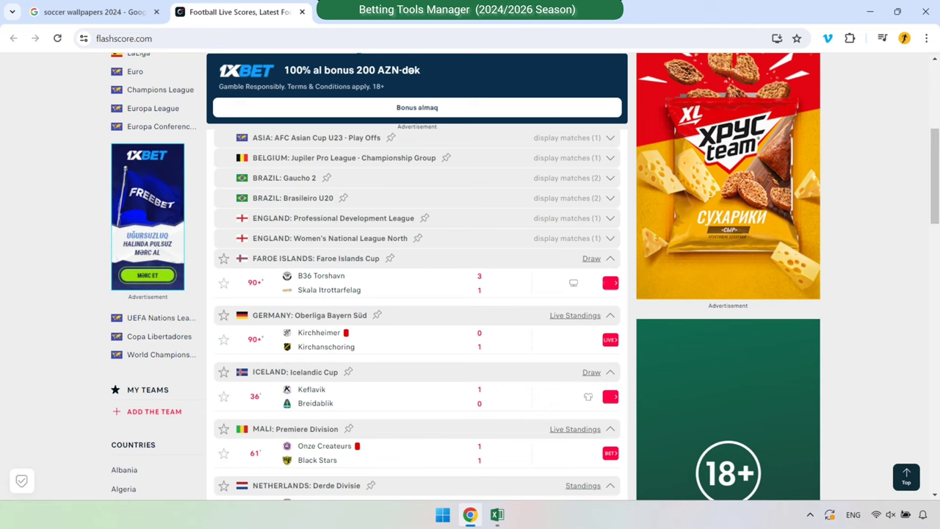
pyautogui.click(567, 238)
pyautogui.click(567, 218)
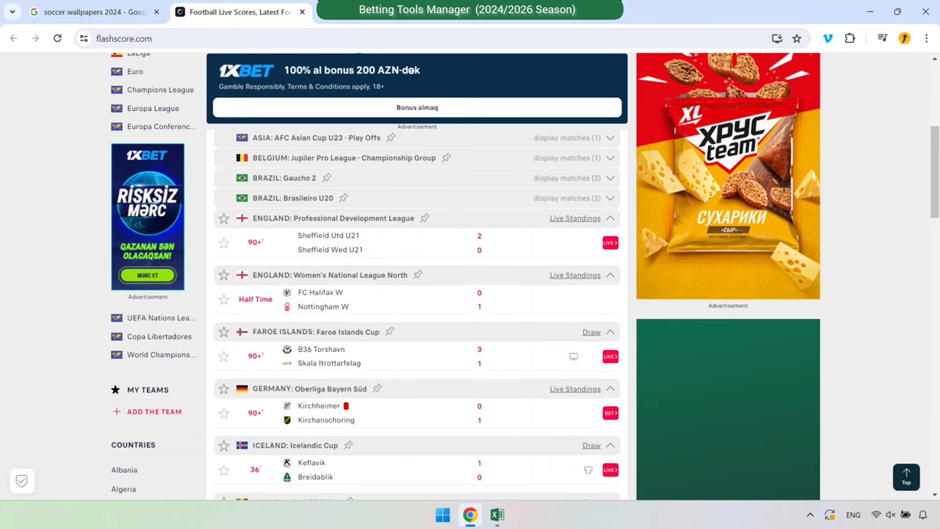
pyautogui.scroll(1, 417, 294)
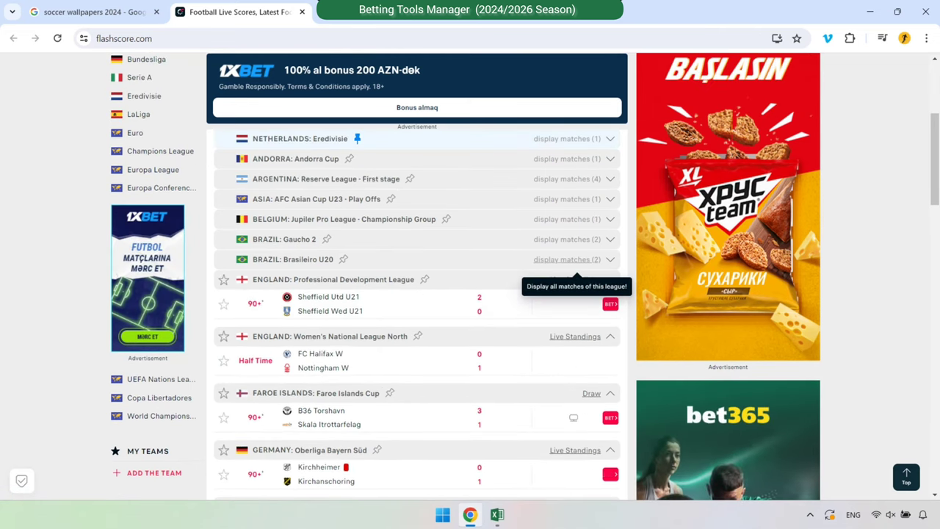
pyautogui.click(566, 259)
pyautogui.scroll(1, 567, 272)
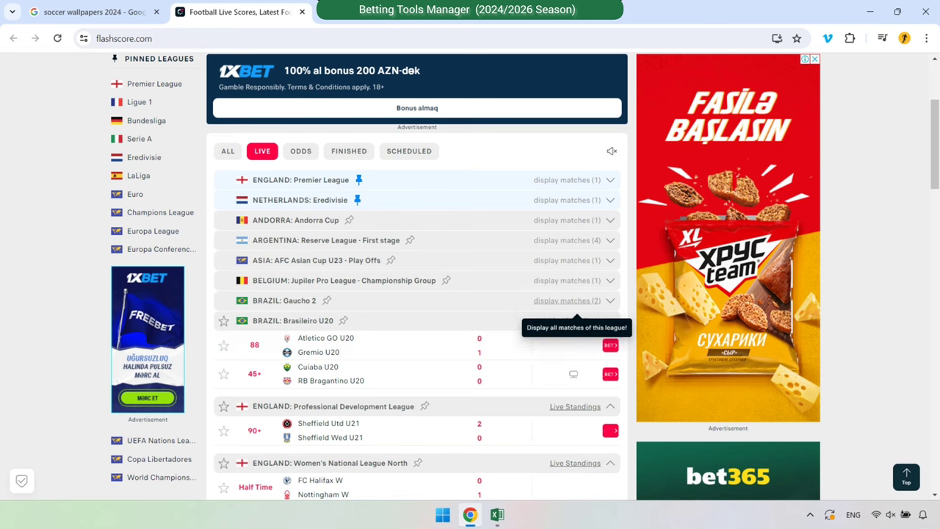
pyautogui.click(567, 301)
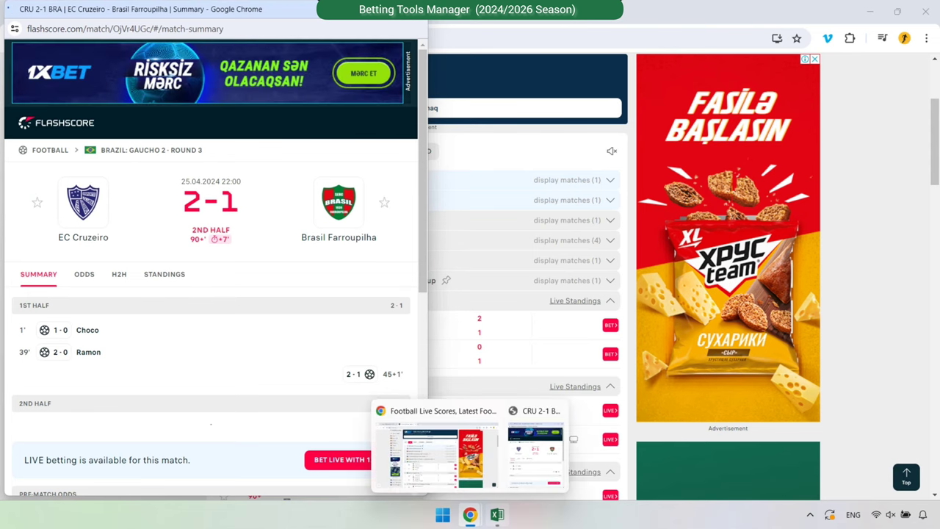
# Step: Copy EC Cruzeiro's last five home matches from H2H into the home team cell
pyautogui.click(497, 514)
pyautogui.moveTo(470, 514)
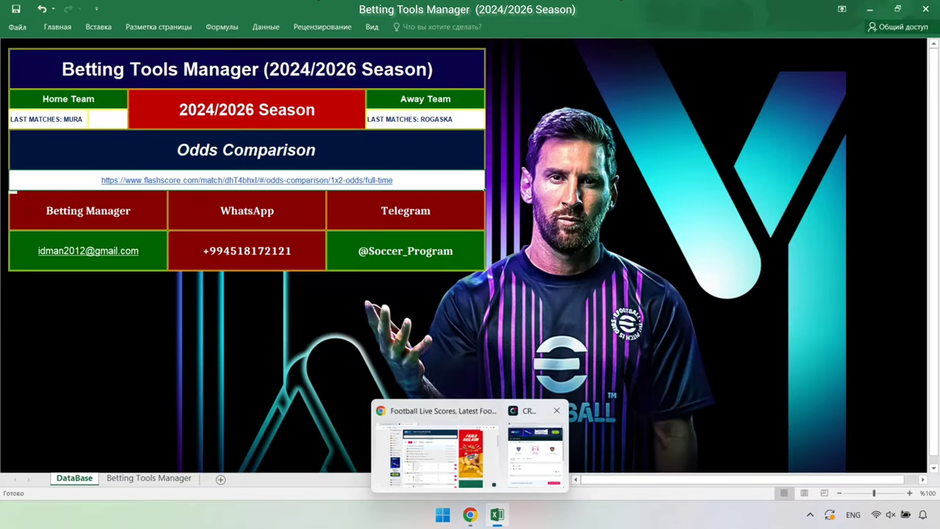
pyautogui.click(542, 448)
pyautogui.click(119, 274)
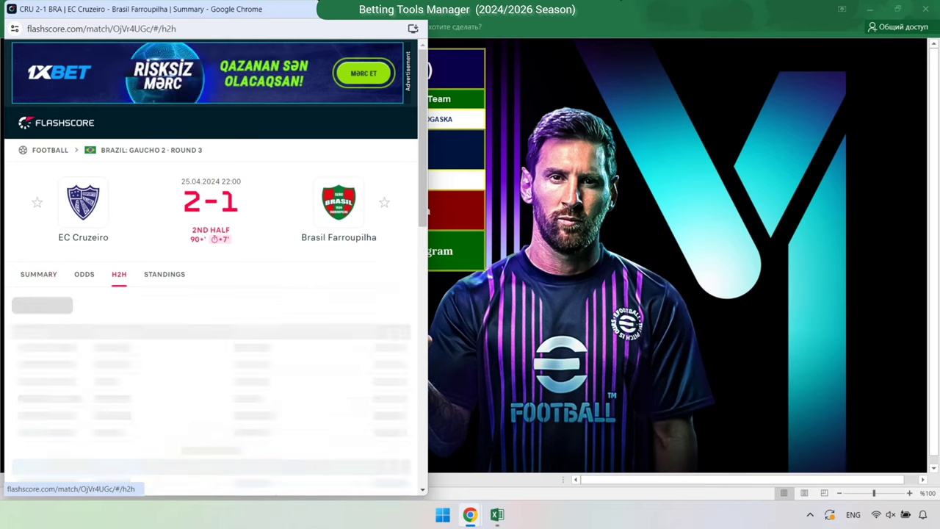
pyautogui.click(106, 183)
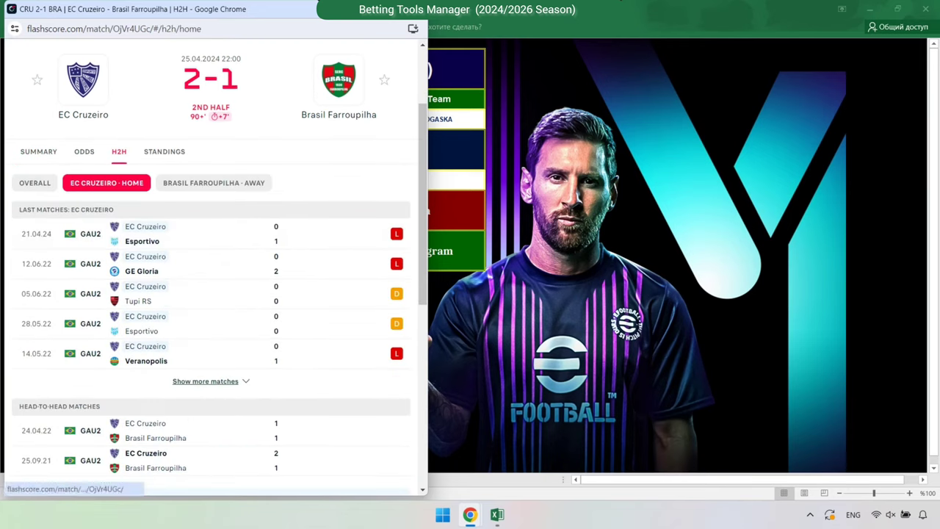
pyautogui.moveTo(19, 209); pyautogui.dragTo(407, 367)
pyautogui.rightClick(402, 235)
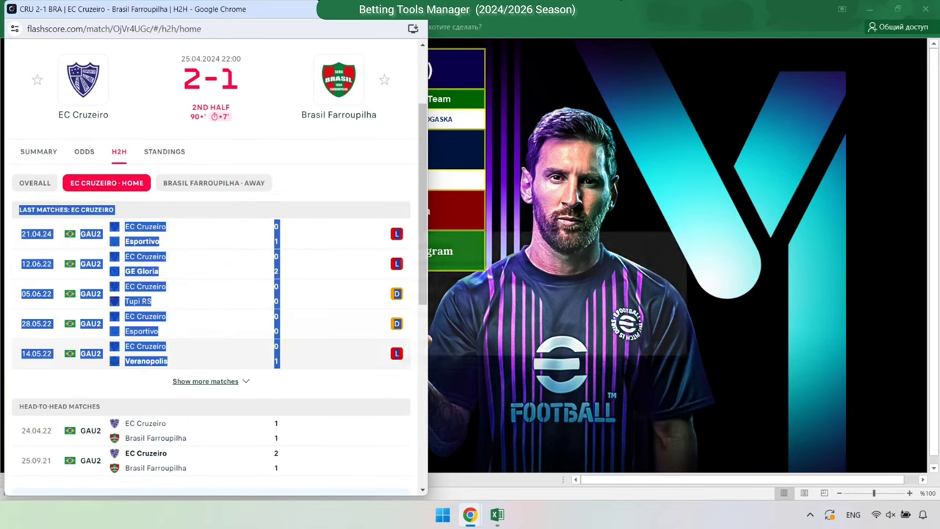
pyautogui.click(433, 245)
pyautogui.hotkey('alt', 'Tab')
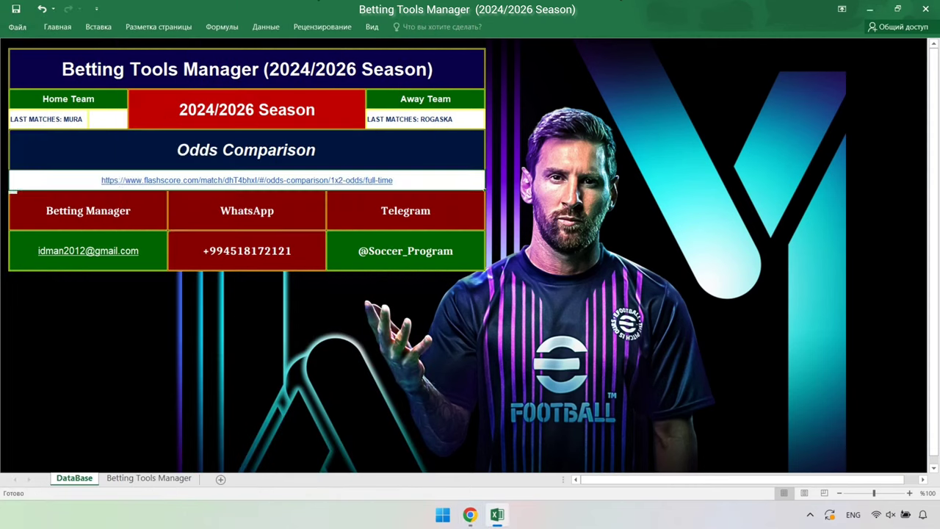
pyautogui.rightClick(30, 119)
pyautogui.click(66, 171)
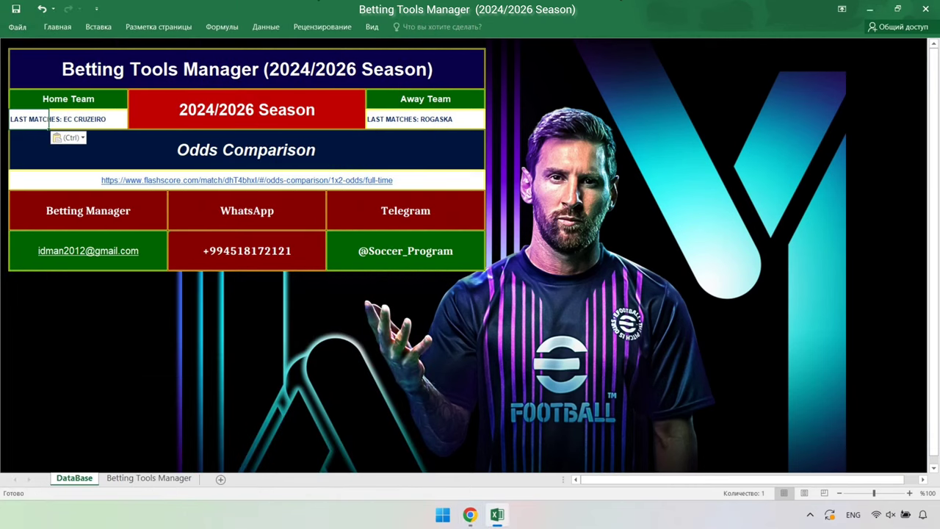
# Step: Copy Brasil Farroupilha's last away matches into the away team cell
pyautogui.moveTo(470, 514)
pyautogui.click(530, 444)
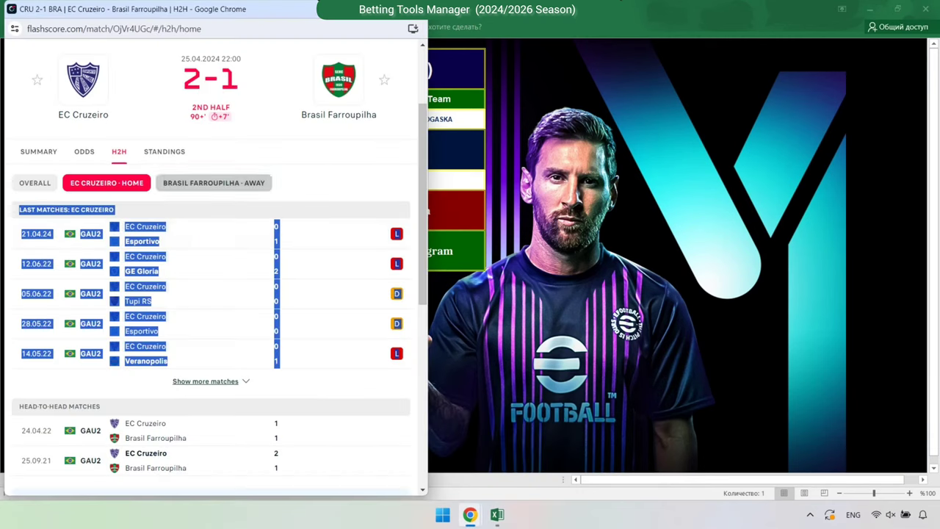
pyautogui.click(214, 183)
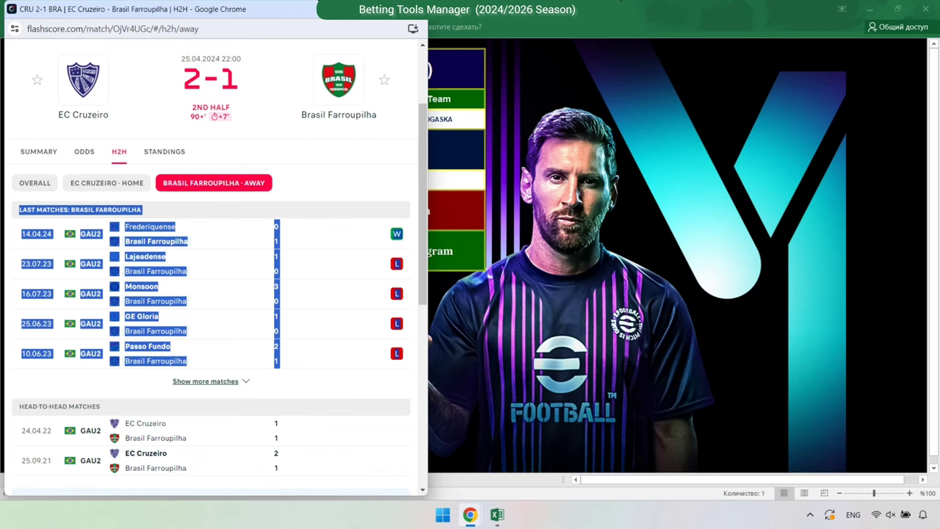
pyautogui.rightClick(342, 217)
pyautogui.click(367, 222)
pyautogui.click(497, 514)
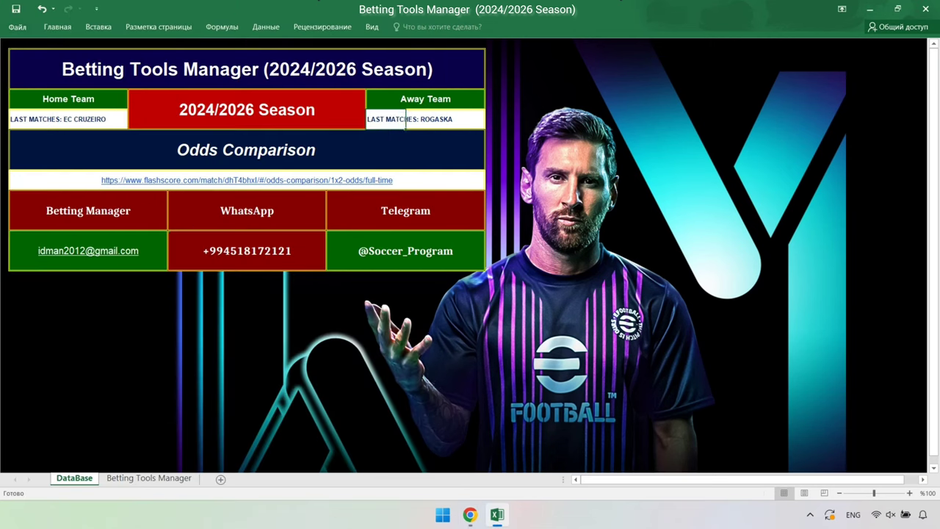
pyautogui.rightClick(377, 119)
pyautogui.click(390, 168)
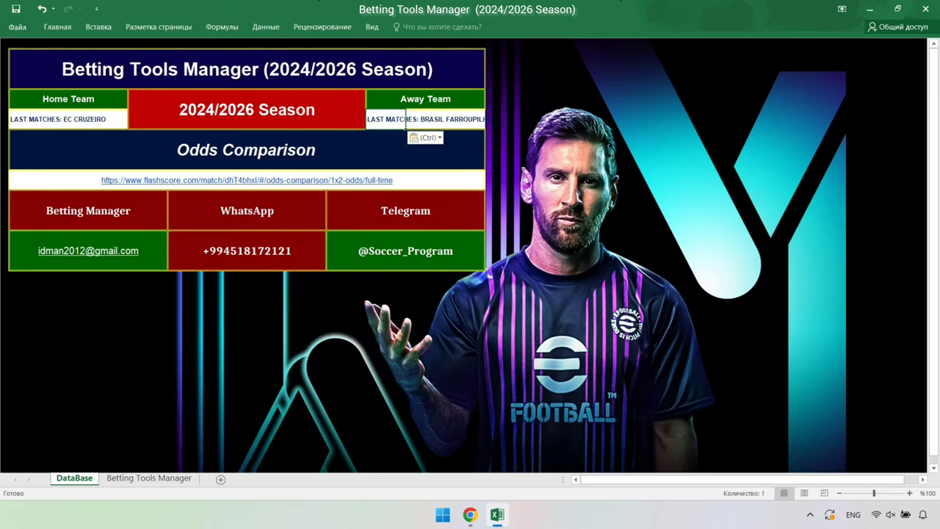
# Step: Replace the odds comparison link cell with this match's 1X2 odds page address
pyautogui.moveTo(470, 514)
pyautogui.click(440, 452)
pyautogui.click(83, 151)
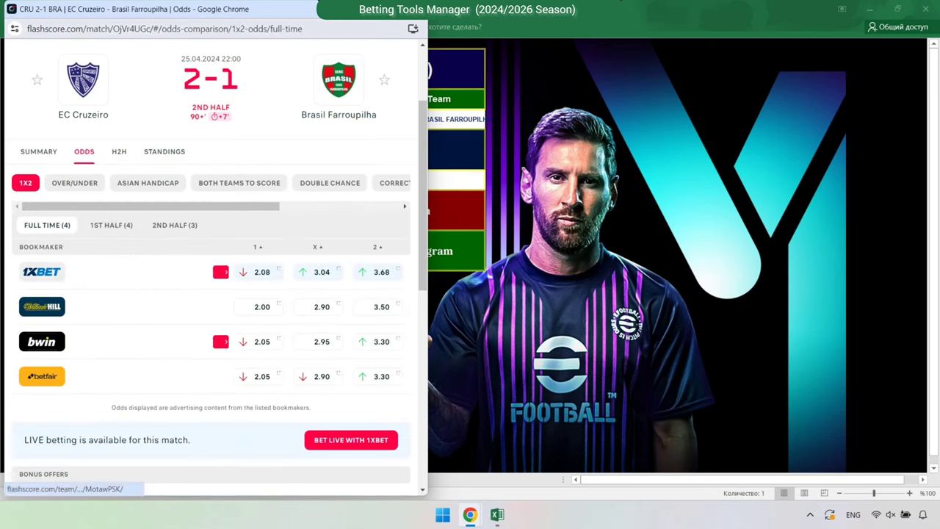
pyautogui.click(164, 29)
pyautogui.rightClick(137, 29)
pyautogui.click(169, 111)
pyautogui.hotkey('alt', 'Tab')
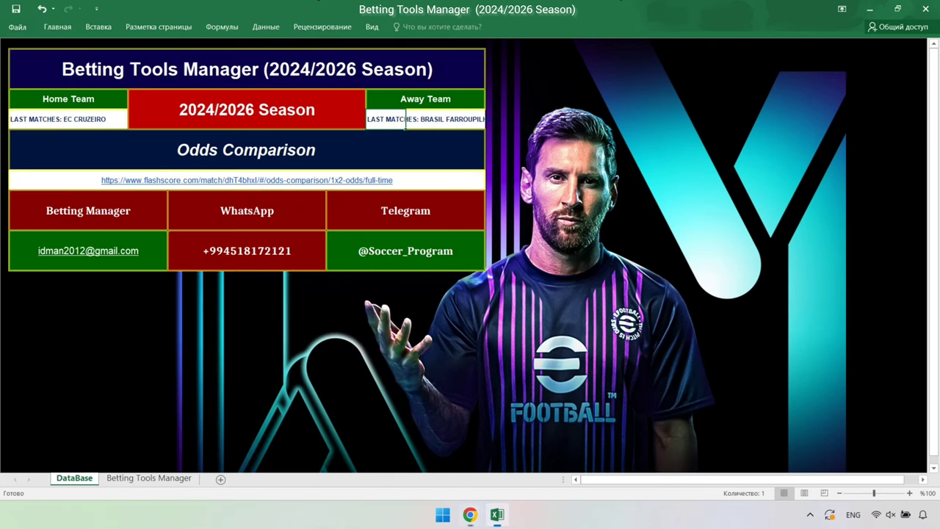
pyautogui.rightClick(426, 176)
pyautogui.click(455, 302)
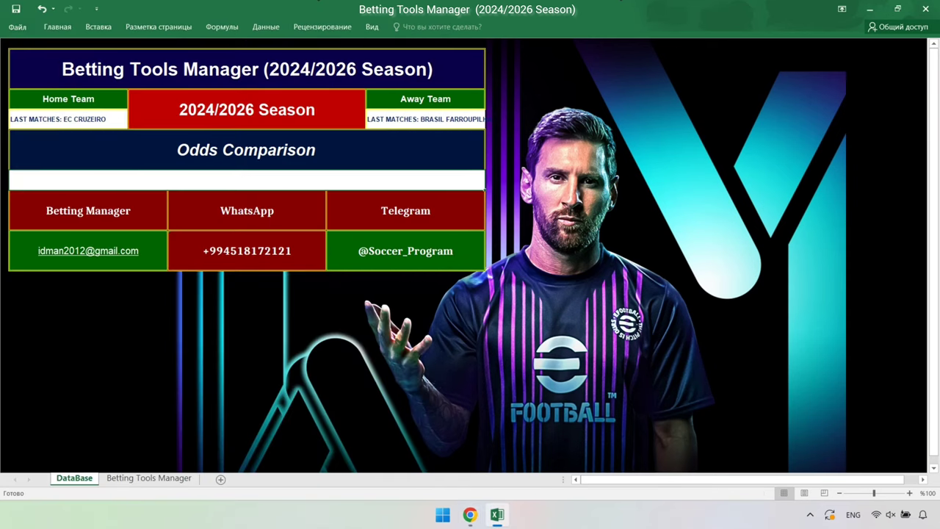
pyautogui.rightClick(247, 180)
pyautogui.click(293, 232)
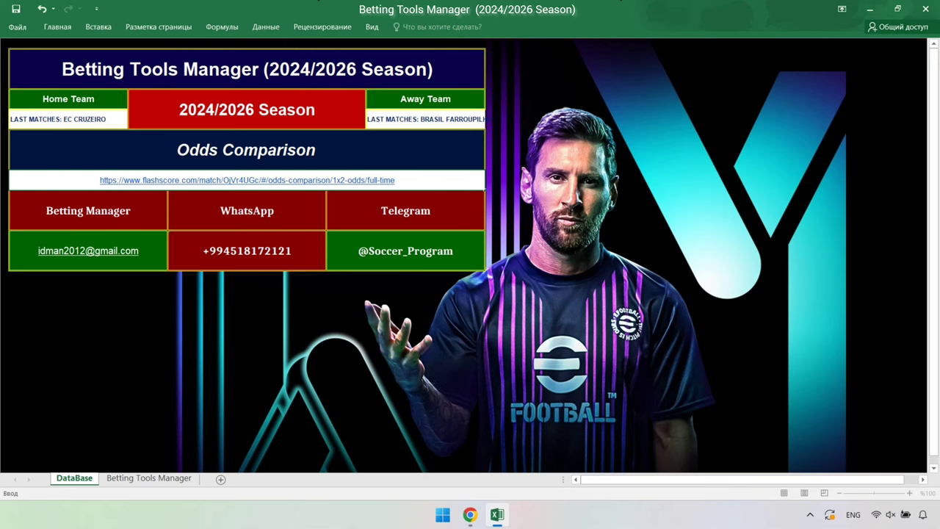
pyautogui.press('Return')
# Step: Place the Cruzeiro–Farroupilha summary beside the results sheet and compare it with the predicted 2-1
pyautogui.hotkey('ctrl', 'pagedown')
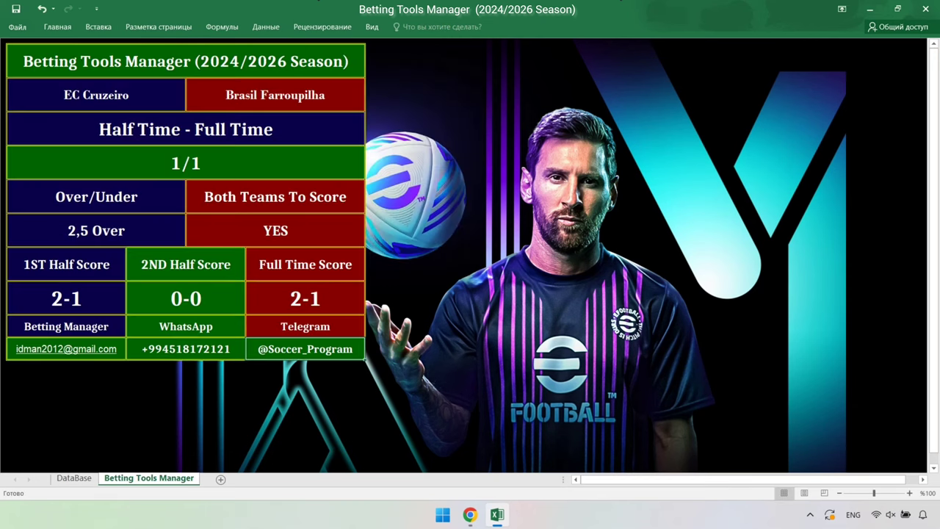
pyautogui.moveTo(498, 514)
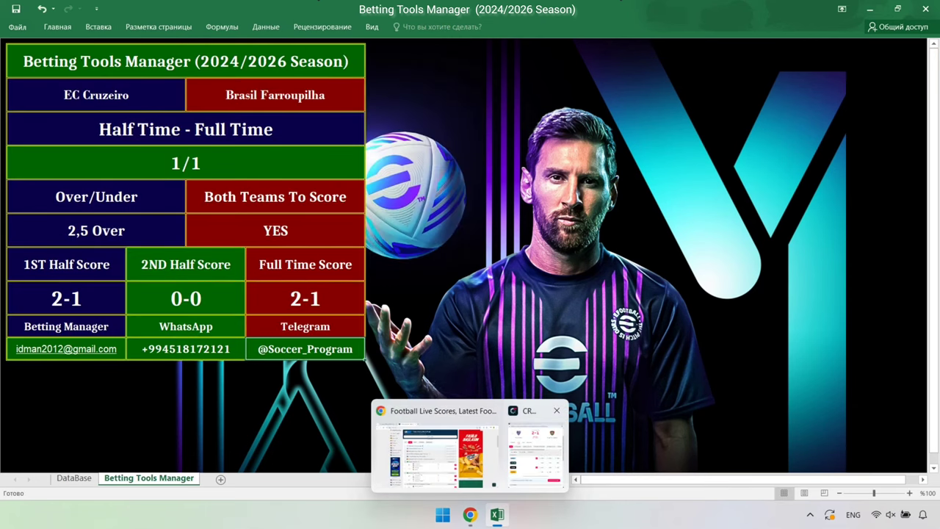
pyautogui.click(543, 433)
pyautogui.hotkey('alt', 'Left')
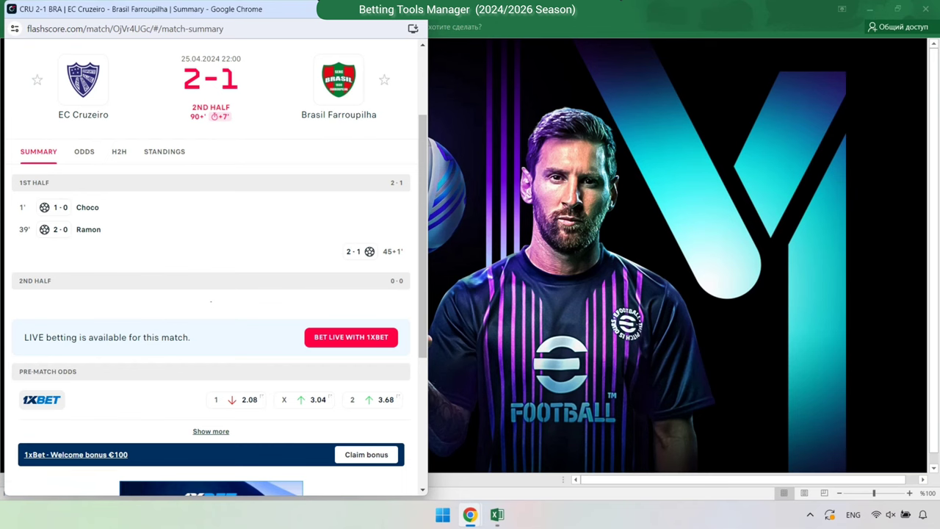
pyautogui.moveTo(6, 4); pyautogui.dragTo(386, 110)
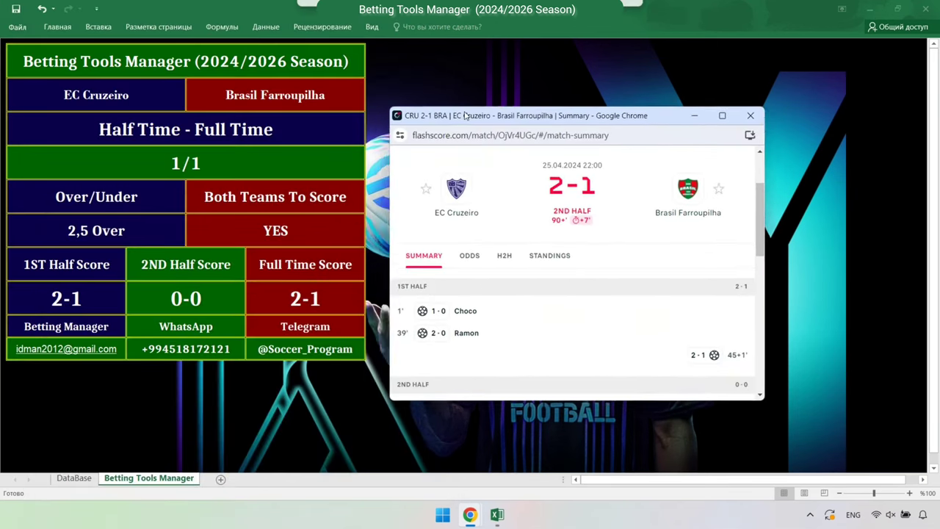
pyautogui.scroll(-4, 565, 272)
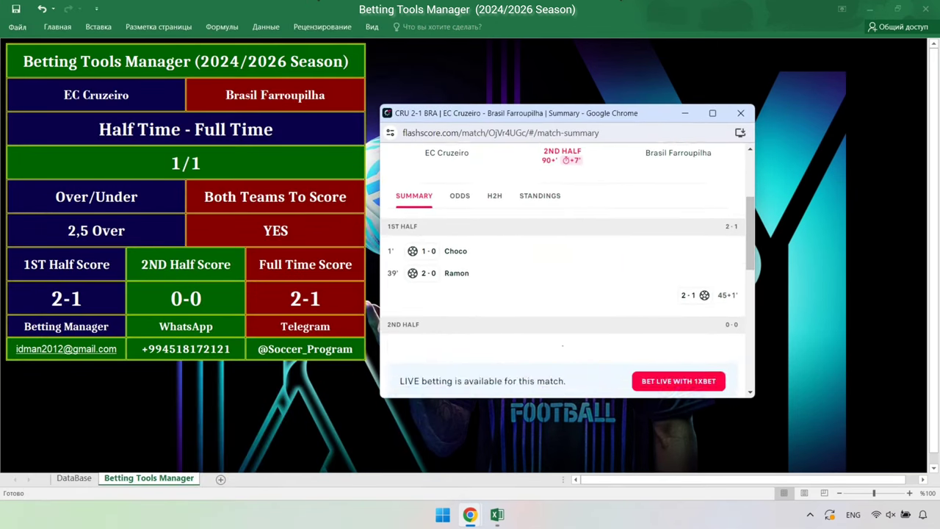
pyautogui.scroll(-3, 565, 271)
pyautogui.scroll(5, 565, 272)
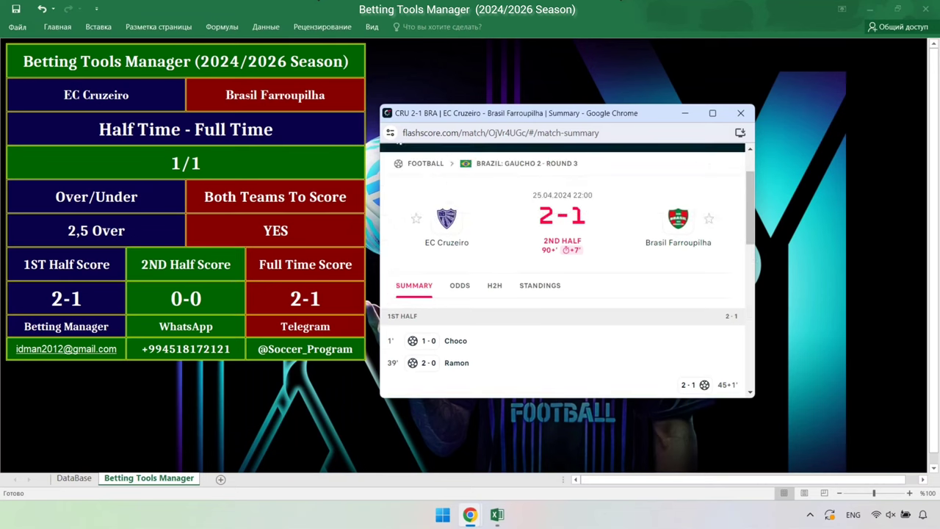
pyautogui.scroll(2, 566, 272)
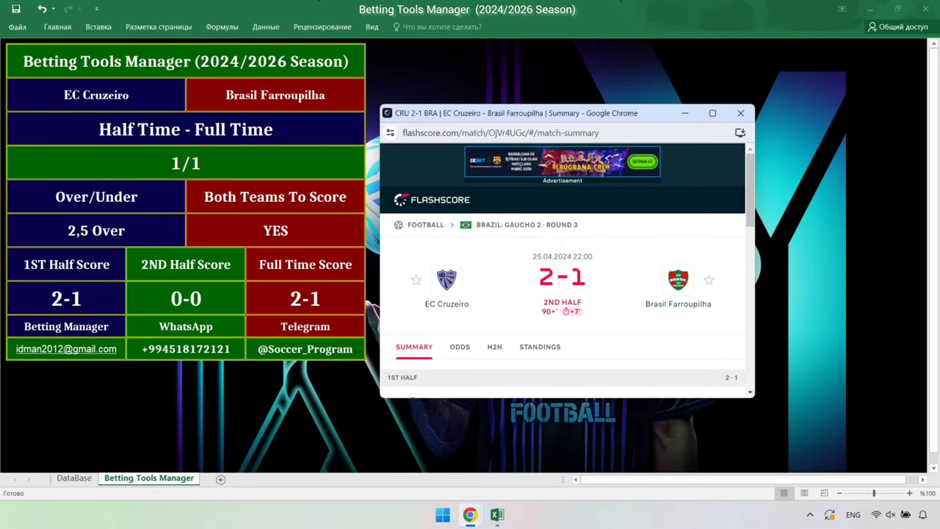
# Step: Close the match window and return to the DataBase sheet's Flashscore live scores
pyautogui.click(740, 112)
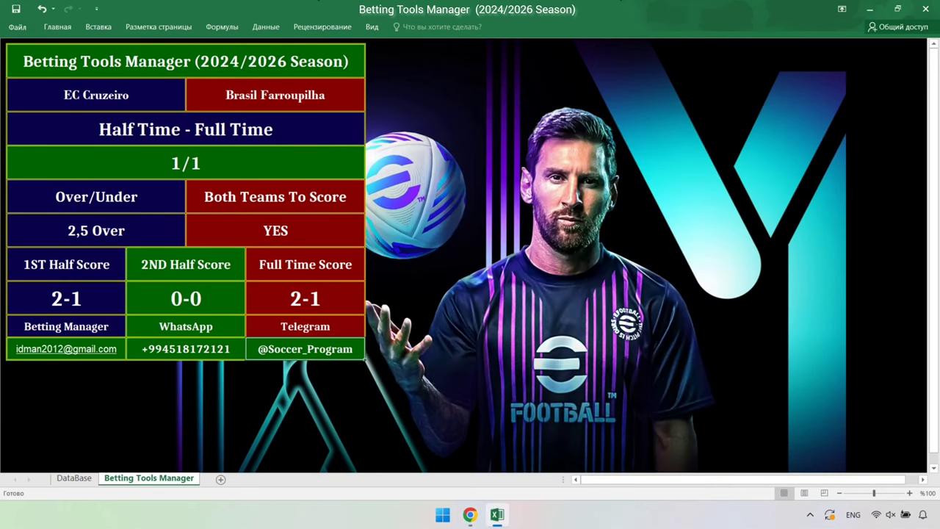
pyautogui.click(74, 478)
pyautogui.click(247, 179)
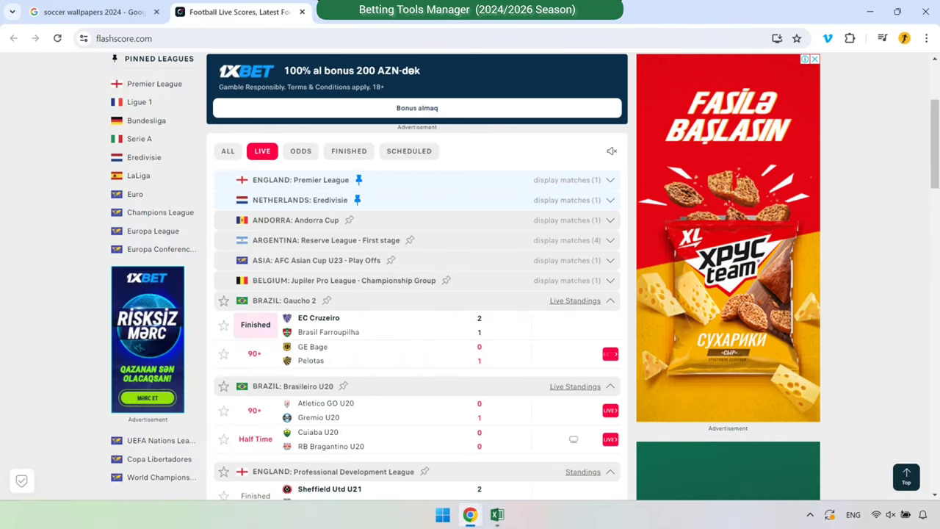
# Step: Collapse Brazil Gaucho 2, Brasileiro U20 and Professional Development League, leaving the top leagues closed
pyautogui.click(609, 300)
pyautogui.click(609, 279)
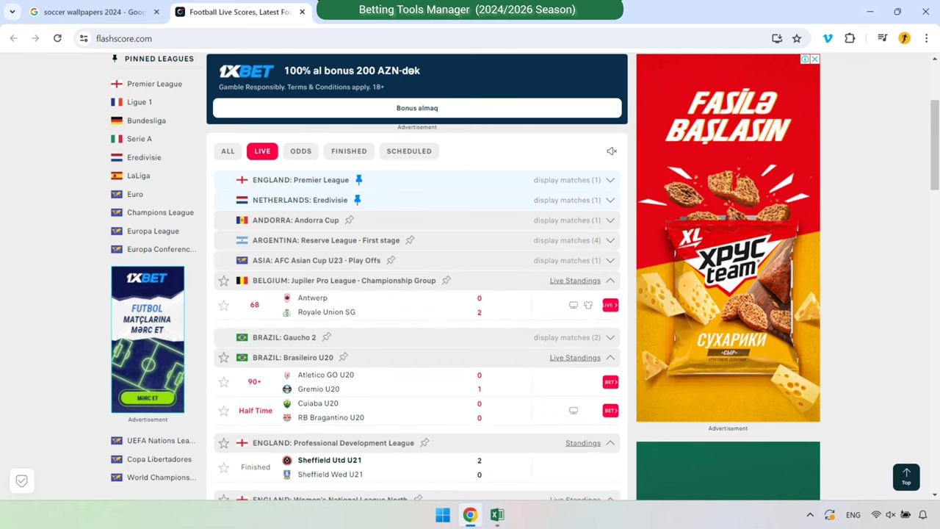
pyautogui.click(610, 357)
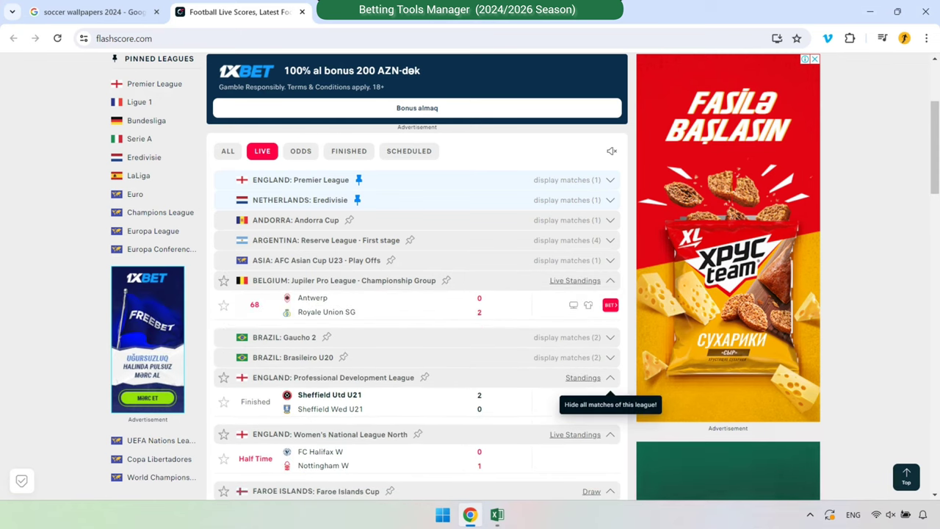
pyautogui.click(609, 376)
pyautogui.click(610, 280)
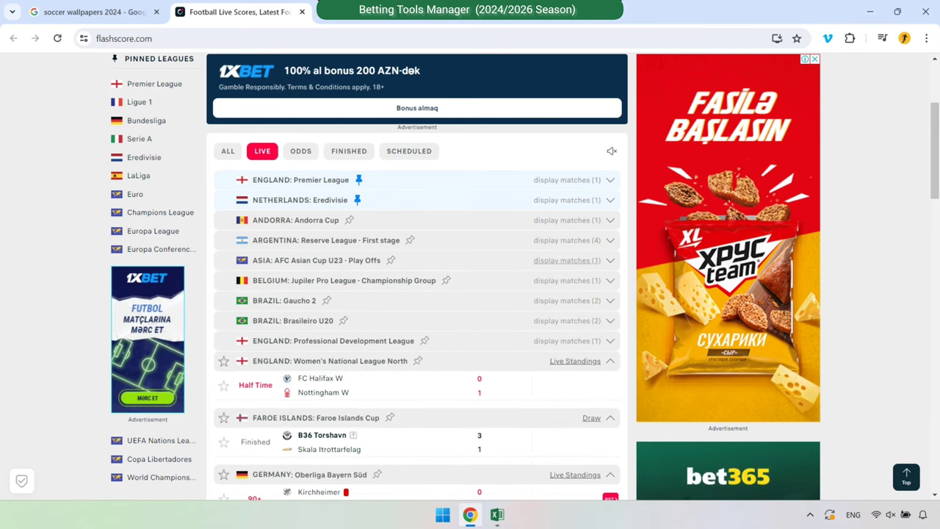
pyautogui.click(609, 260)
pyautogui.click(610, 260)
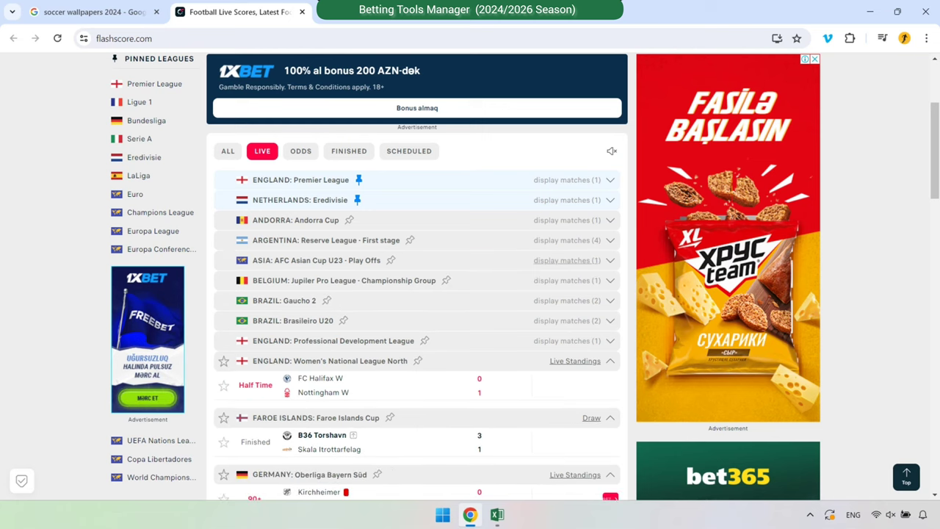
pyautogui.click(610, 240)
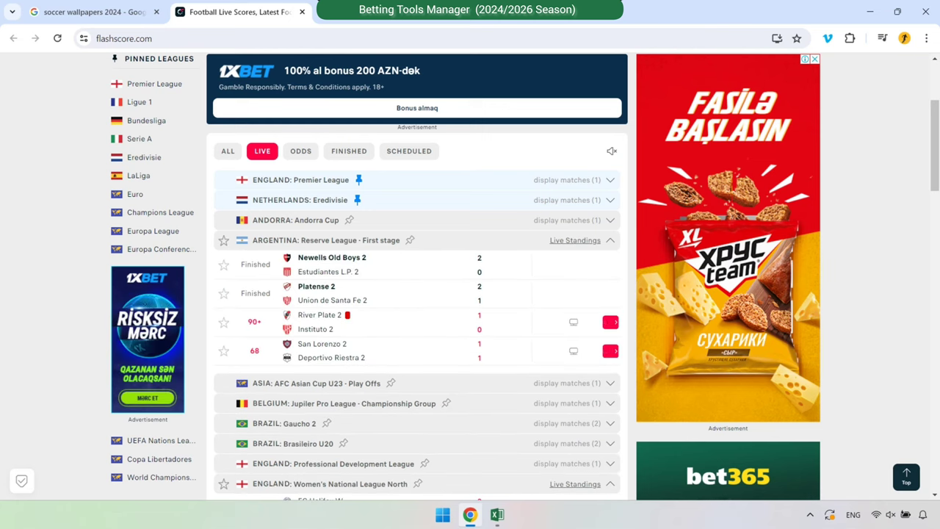
pyautogui.click(609, 240)
pyautogui.click(561, 220)
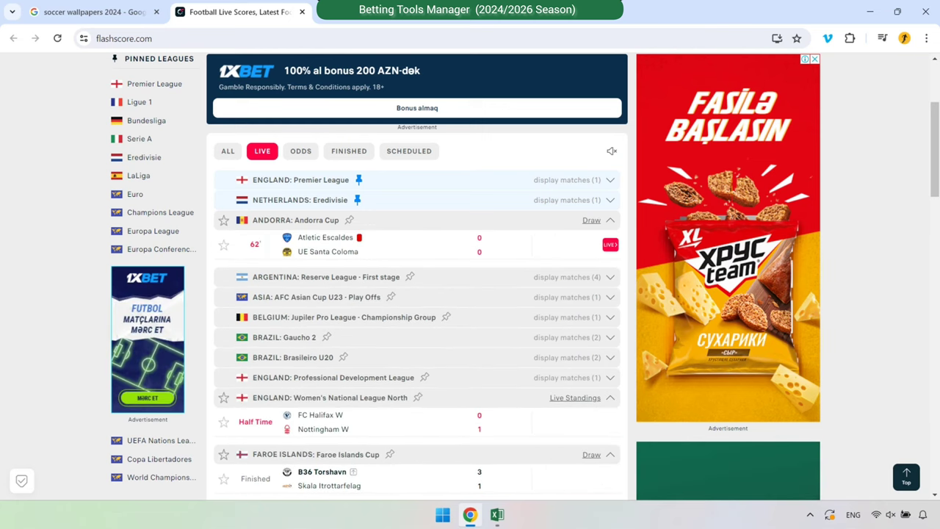
pyautogui.click(562, 221)
pyautogui.click(562, 199)
pyautogui.click(562, 200)
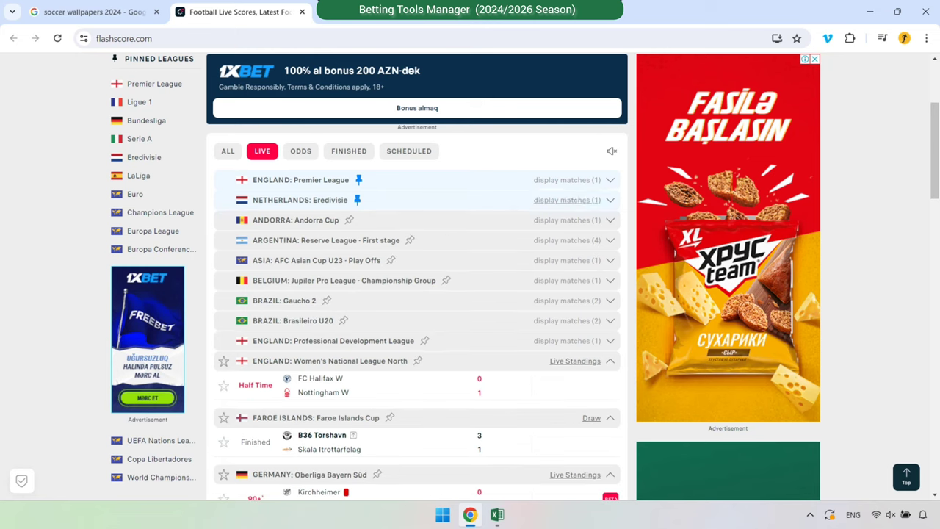
pyautogui.click(567, 180)
pyautogui.click(610, 180)
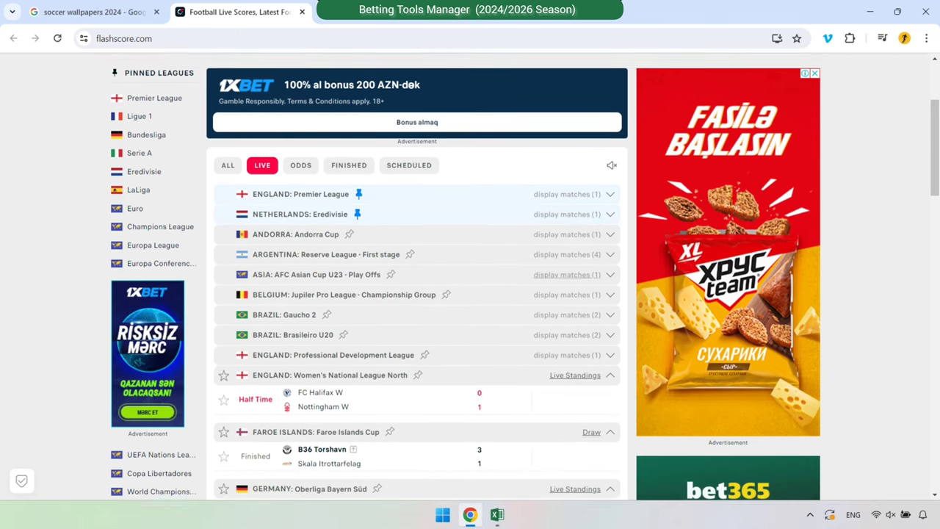
# Step: Collapse Women's National League North through Mali Premiere Division and open Al Wehda vs Al Hazem
pyautogui.scroll(-2, 610, 249)
pyautogui.click(610, 238)
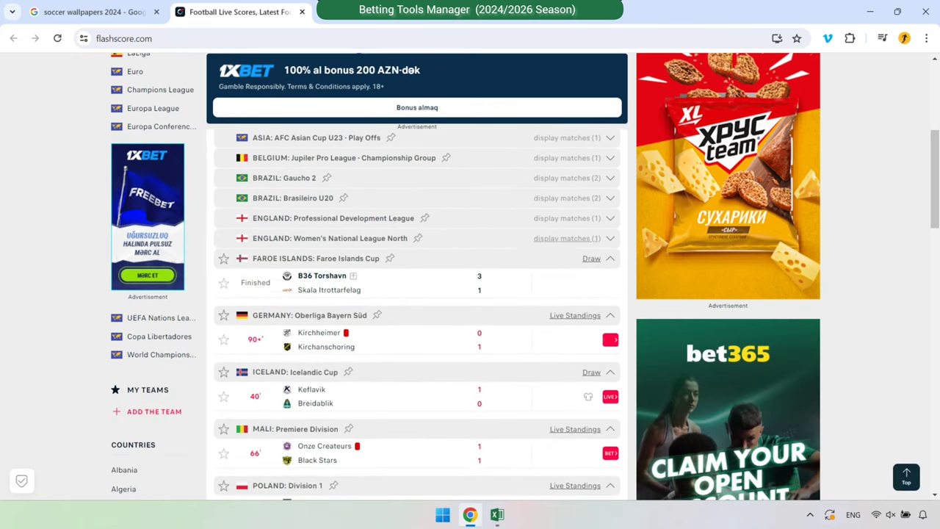
pyautogui.click(609, 258)
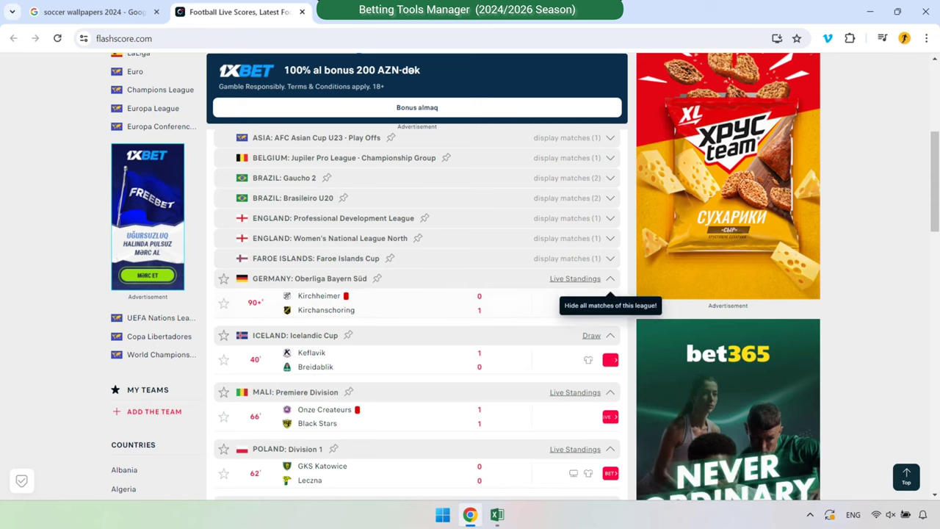
pyautogui.click(610, 279)
pyautogui.click(609, 298)
pyautogui.scroll(-1, 610, 298)
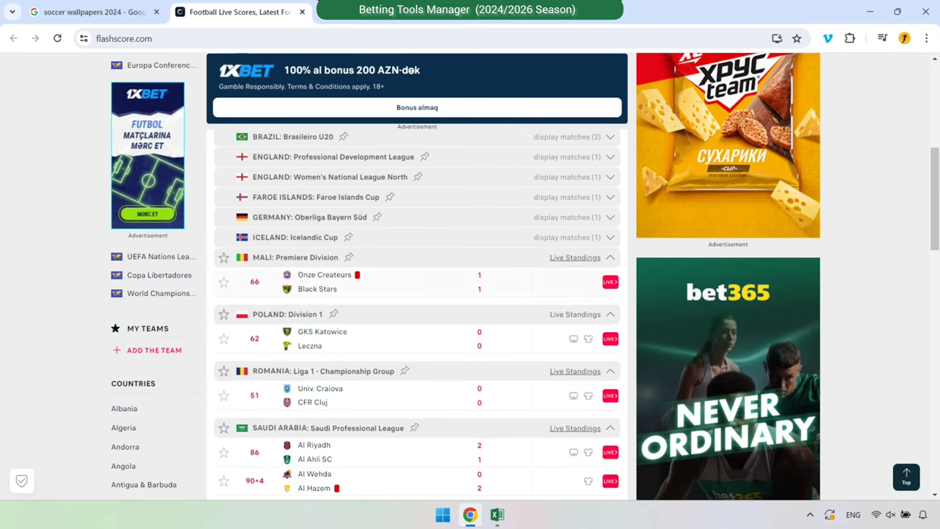
pyautogui.click(610, 257)
pyautogui.scroll(-2, 525, 276)
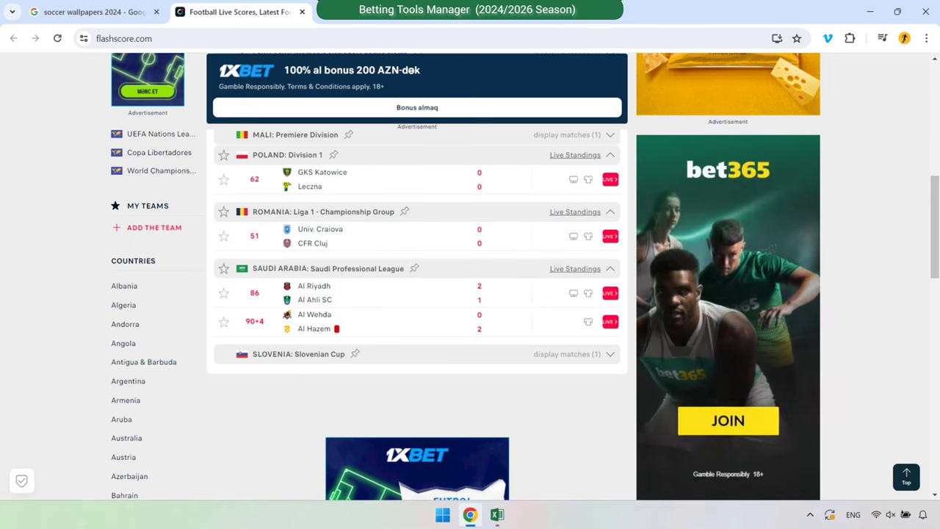
pyautogui.click(314, 320)
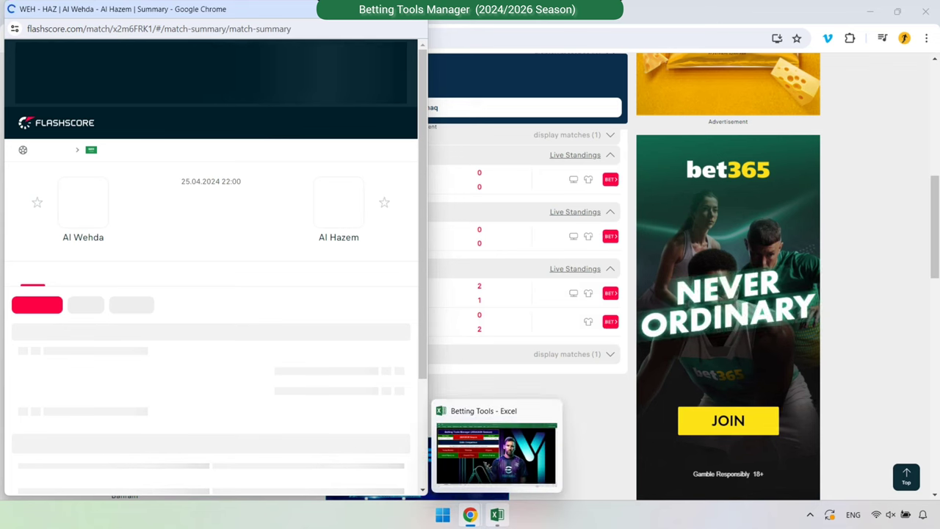
# Step: Copy Al Wehda's last five home matches from the H2H tab, ready for the home-team cell
pyautogui.click(497, 515)
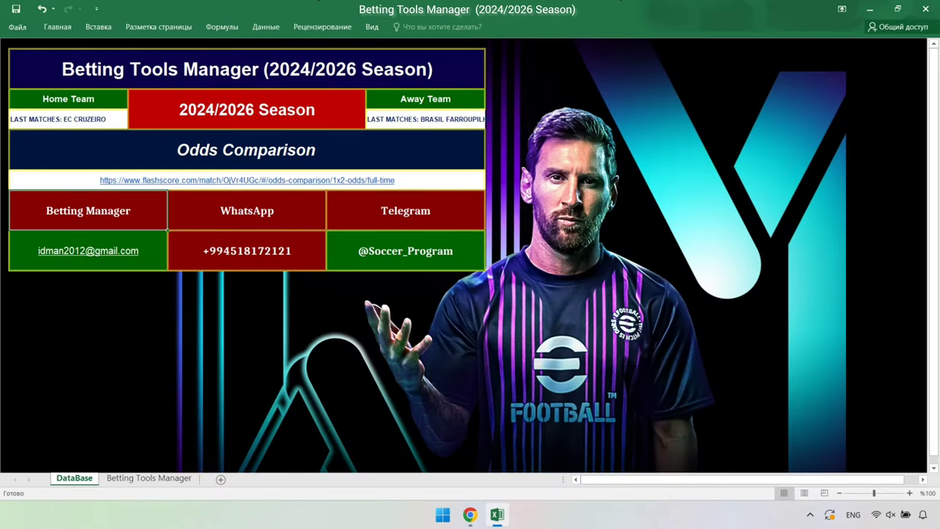
pyautogui.moveTo(470, 515)
pyautogui.click(543, 433)
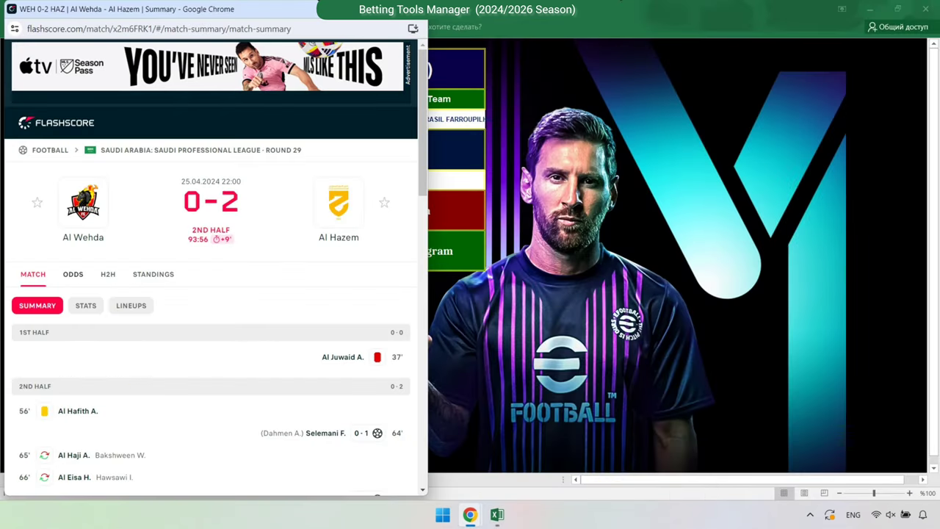
pyautogui.click(108, 273)
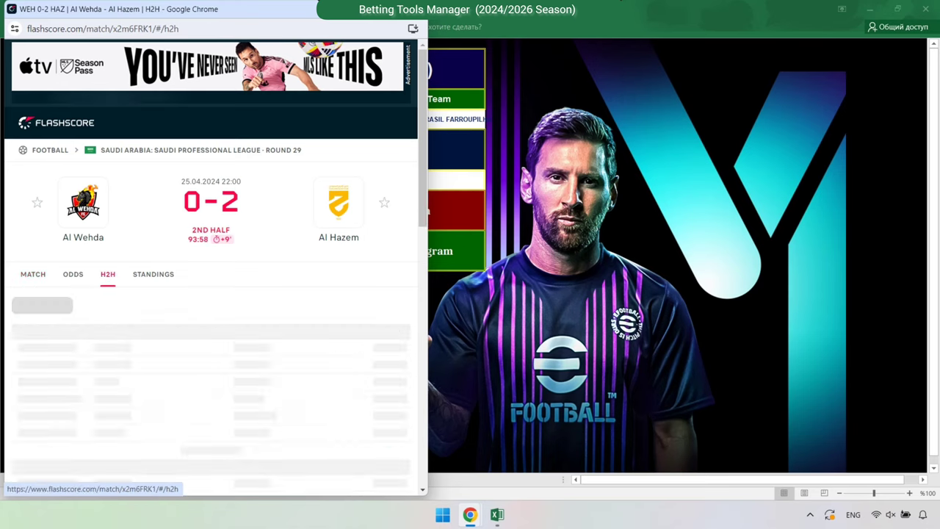
pyautogui.scroll(-3, 108, 274)
pyautogui.click(103, 121)
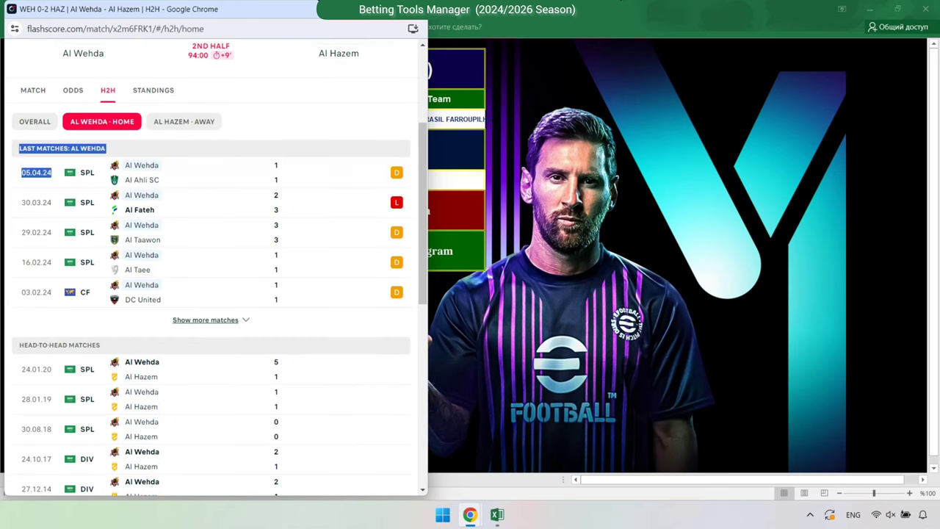
pyautogui.moveTo(51, 172); pyautogui.dragTo(279, 299)
pyautogui.rightClick(396, 292)
pyautogui.click(415, 303)
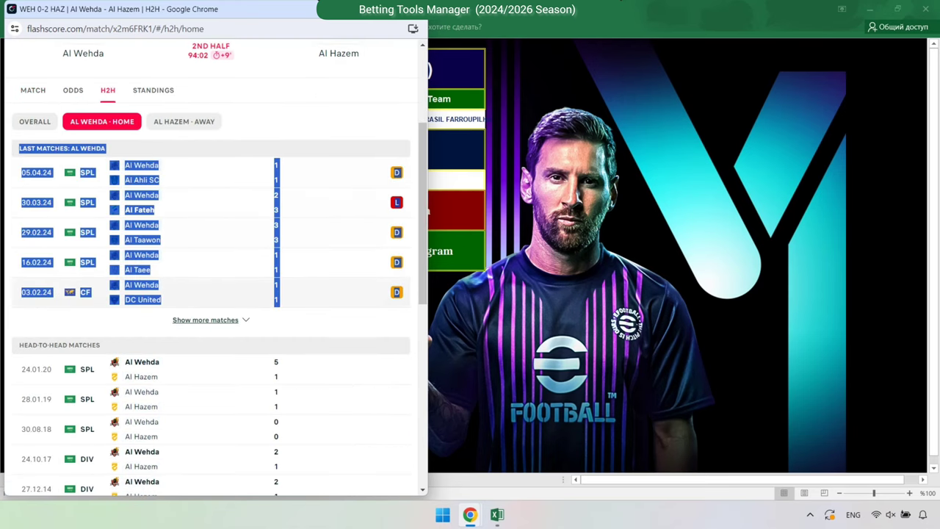
pyautogui.click(497, 514)
pyautogui.rightClick(16, 119)
# Step: Paste Al Wehda's matches into the Home Team cell and Al Hazem's away matches into the Away Team cell
pyautogui.click(38, 173)
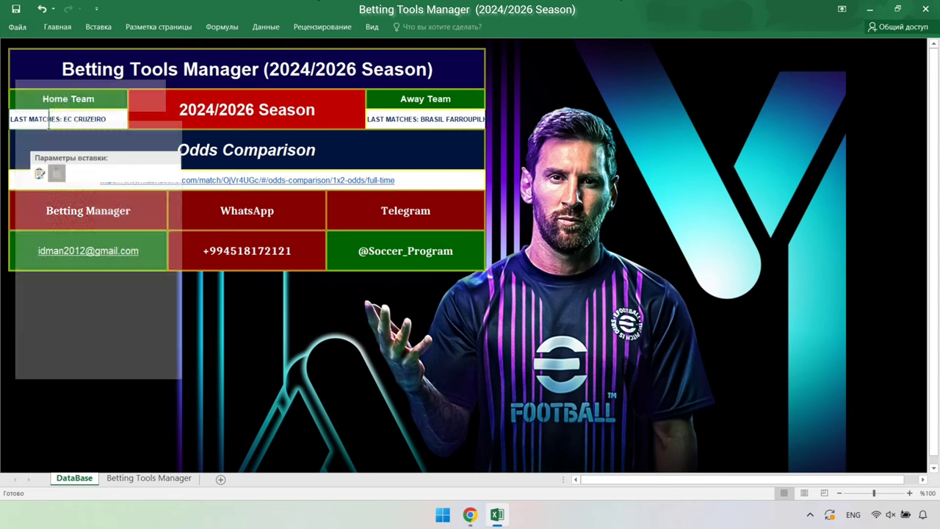
pyautogui.moveTo(470, 514)
pyautogui.click(437, 452)
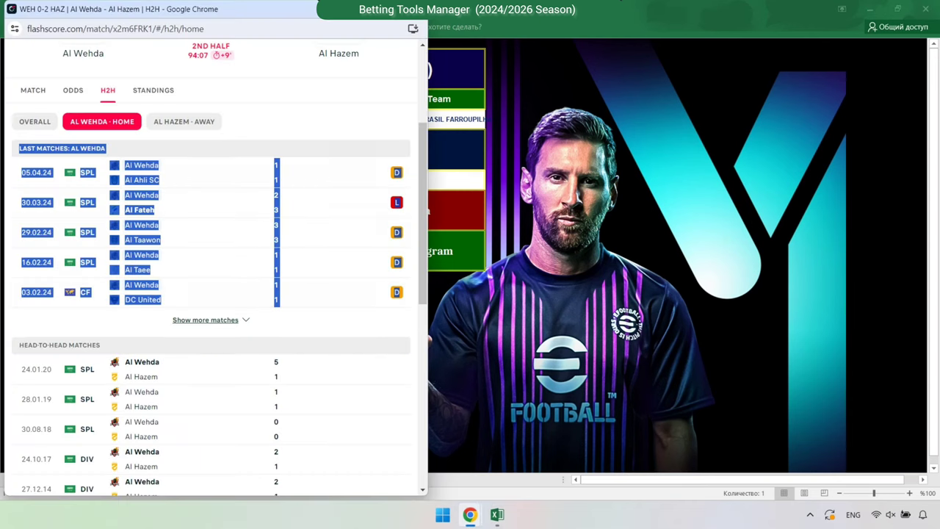
pyautogui.click(184, 121)
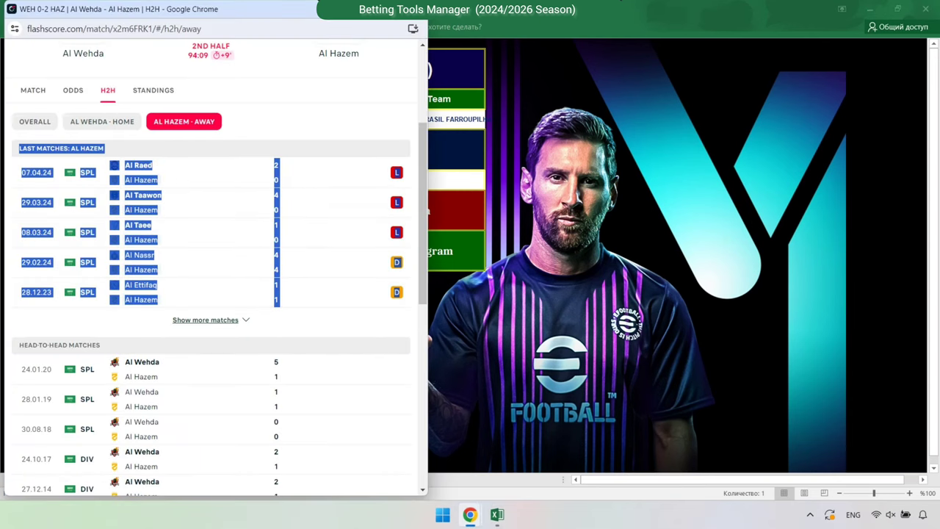
pyautogui.rightClick(96, 150)
pyautogui.click(118, 159)
pyautogui.click(497, 514)
pyautogui.rightClick(380, 120)
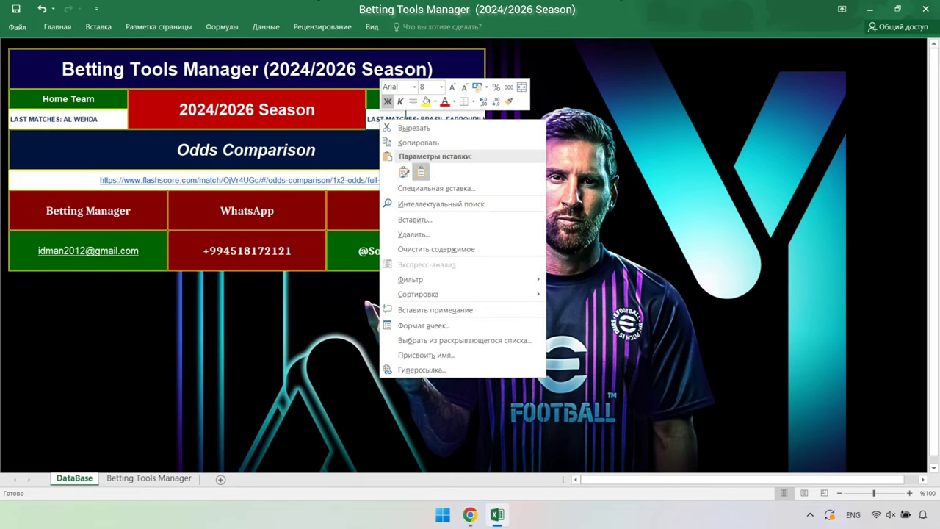
pyautogui.click(421, 171)
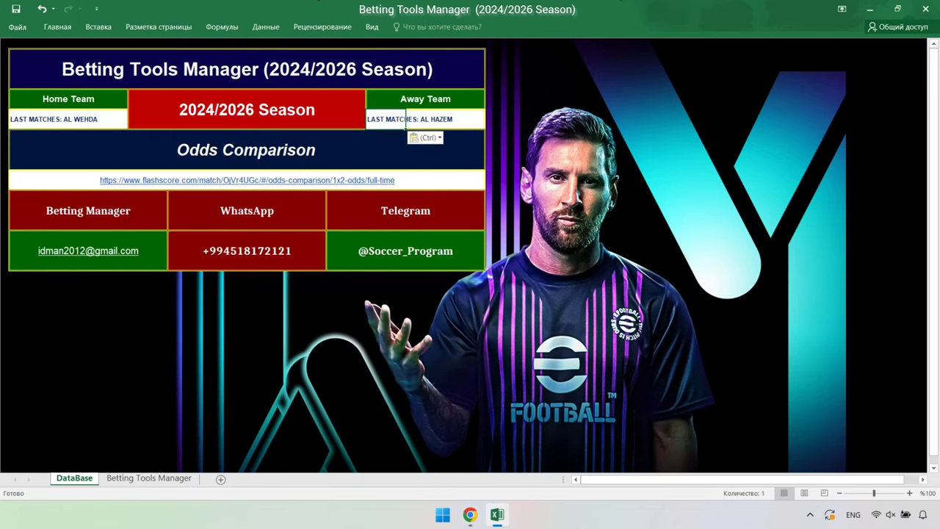
pyautogui.click(470, 514)
# Step: Copy the Al Wehda–Al Hazem odds page address and paste it into the cleared Odds Comparison cell
pyautogui.click(73, 90)
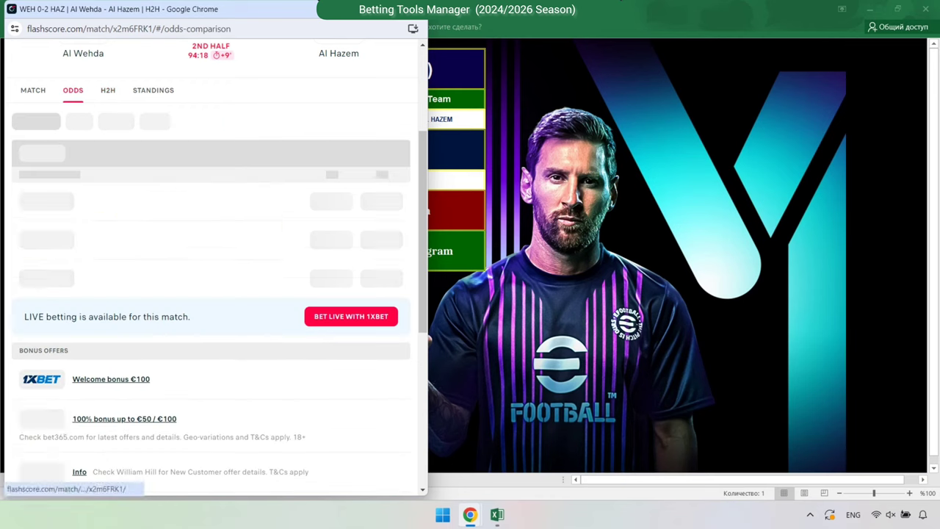
pyautogui.rightClick(187, 30)
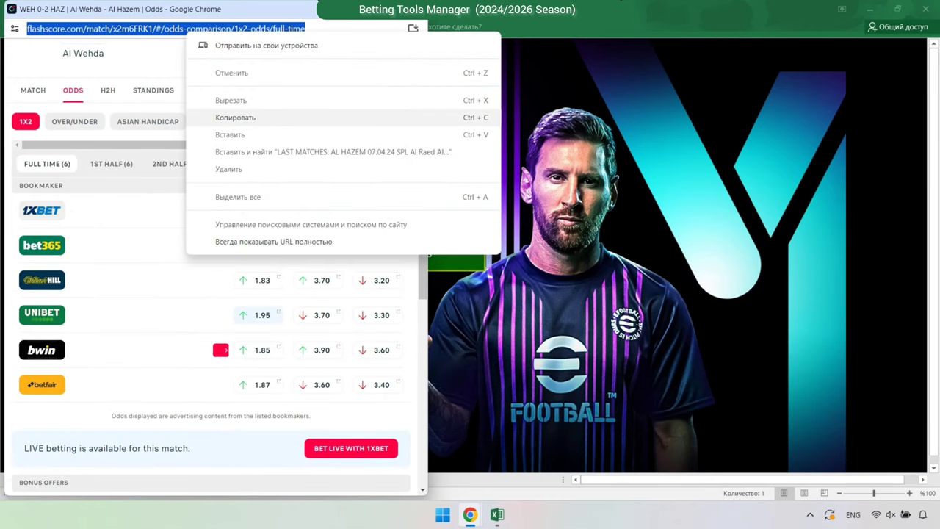
pyautogui.click(234, 117)
pyautogui.click(497, 514)
pyautogui.rightClick(420, 180)
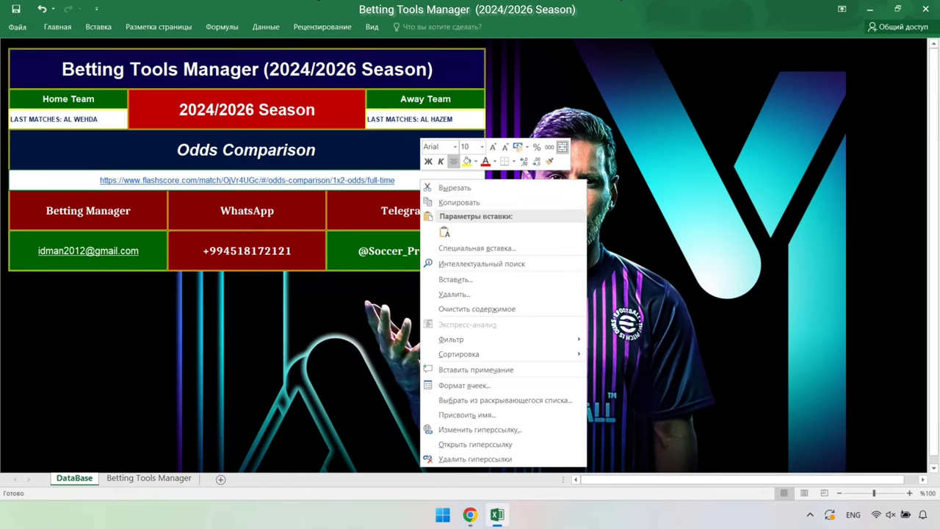
pyautogui.click(477, 308)
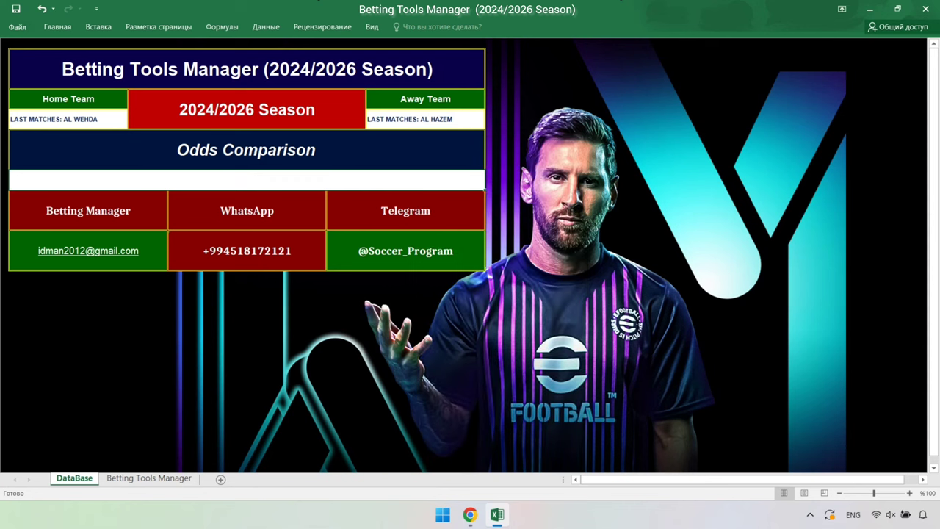
pyautogui.rightClick(292, 176)
pyautogui.click(317, 230)
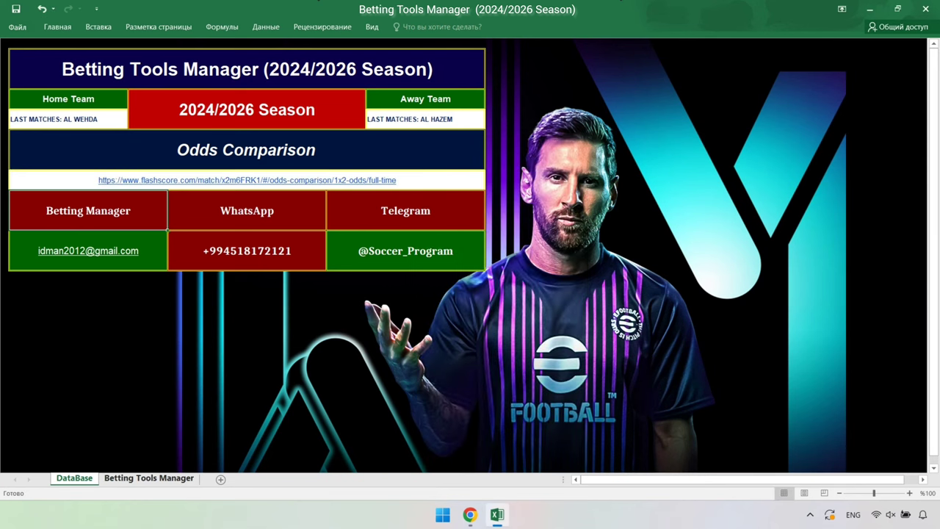
# Step: Place the Flashscore Al Wehda–Al Hazem match summary window beside the Betting Tools Manager sheet
pyautogui.moveTo(470, 514)
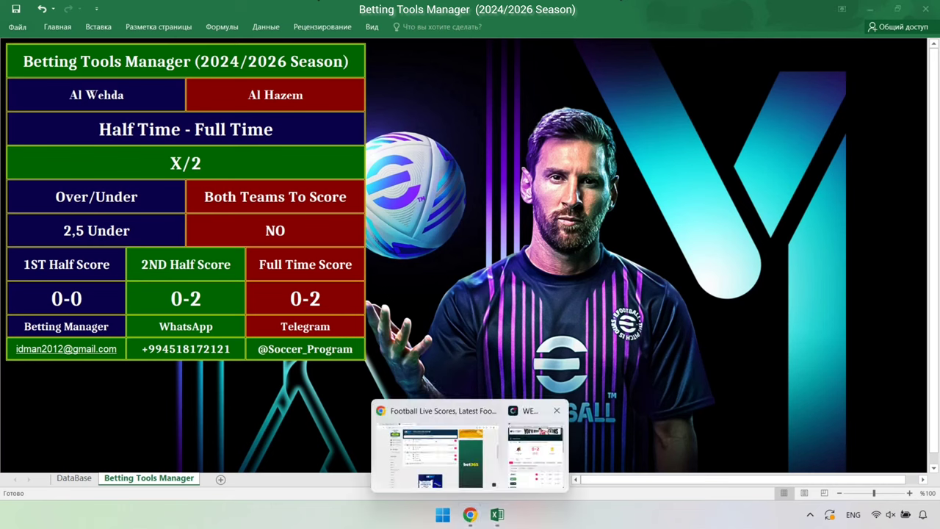
pyautogui.click(536, 452)
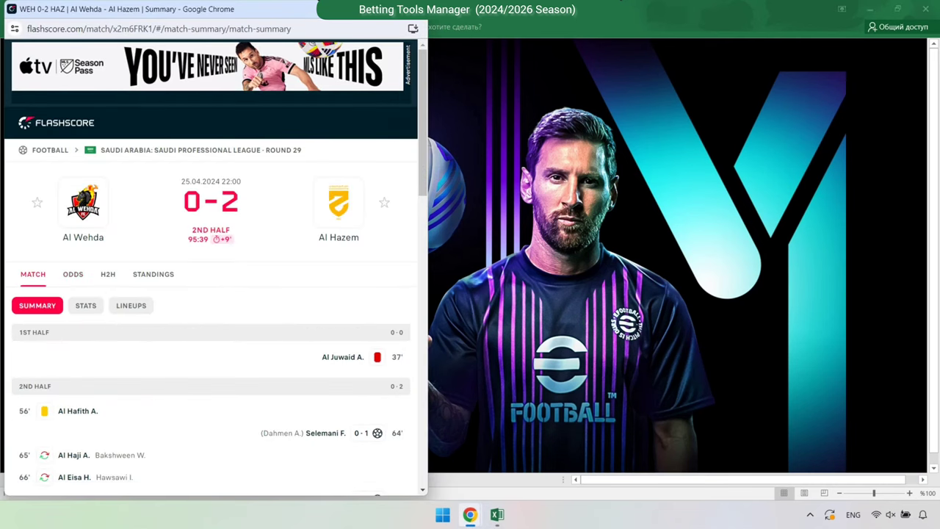
pyautogui.moveTo(16, 3)
pyautogui.mouseDown()
pyautogui.moveTo(47, 128)
pyautogui.moveTo(423, 121)
pyautogui.moveTo(434, 90)
pyautogui.mouseUp()
# Step: Scroll through the predictions to compare X/2, 2,5 Under, NO, 0-2 against the 0–2 final score
pyautogui.scroll(-3, 452, 132)
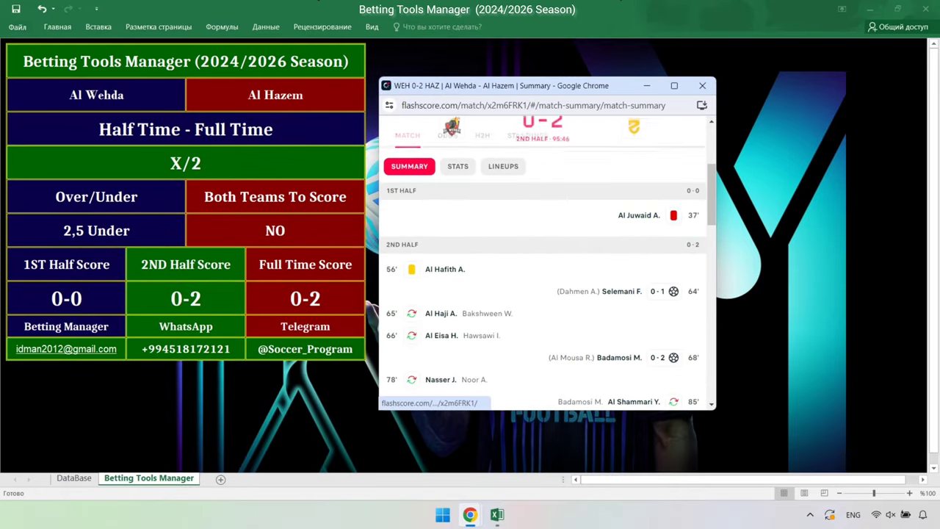
pyautogui.scroll(-3, 451, 132)
pyautogui.scroll(-2, 452, 132)
pyautogui.scroll(5, 452, 133)
pyautogui.scroll(2, 451, 132)
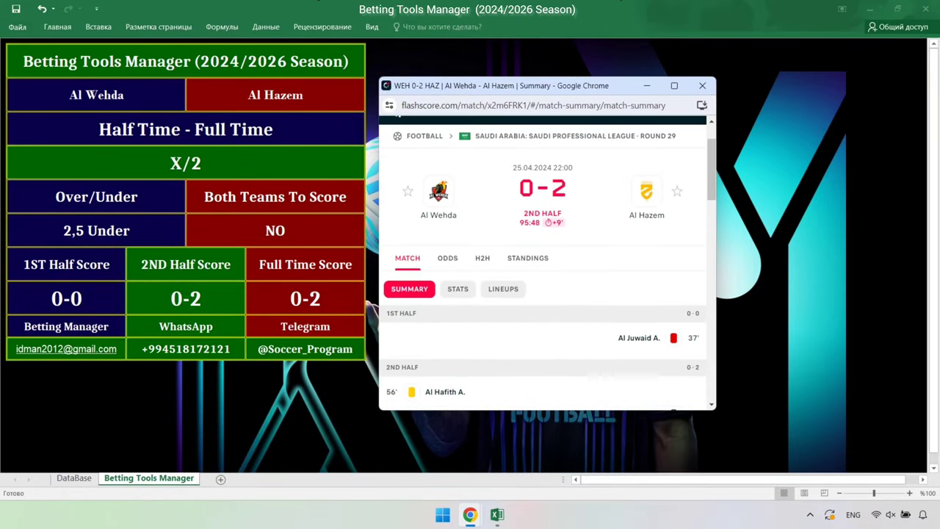
pyautogui.scroll(-2, 544, 257)
pyautogui.scroll(-2, 543, 257)
pyautogui.scroll(-2, 544, 257)
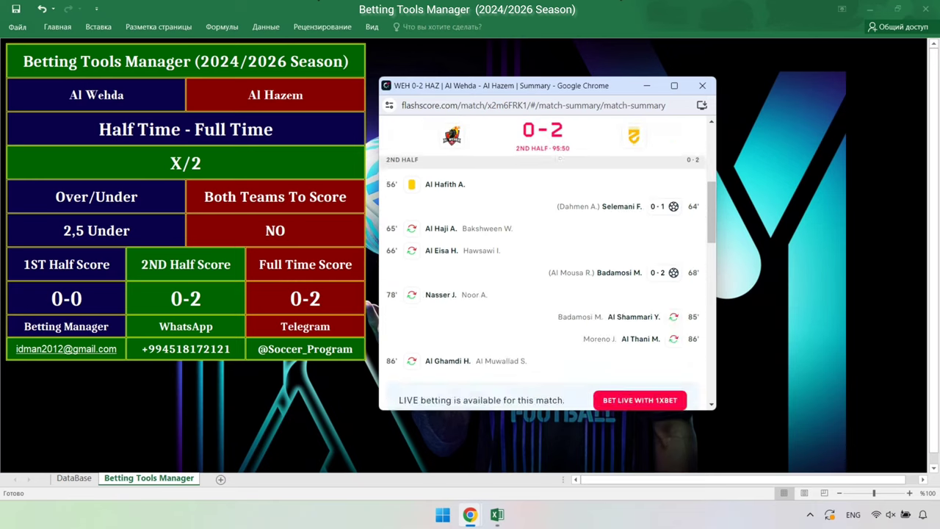
pyautogui.scroll(-2, 544, 257)
pyautogui.scroll(5, 544, 257)
pyautogui.scroll(1, 543, 257)
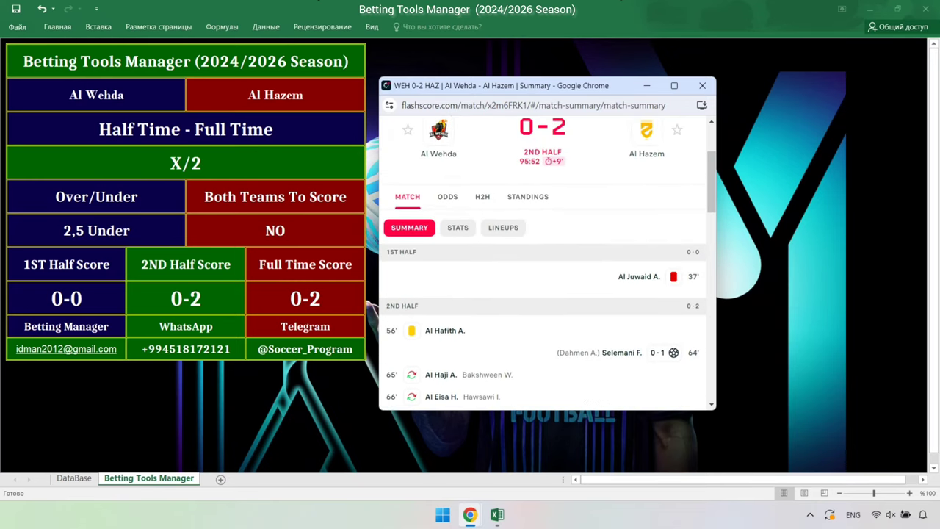
pyautogui.scroll(2, 528, 197)
pyautogui.scroll(-2, 527, 196)
pyautogui.scroll(1, 543, 257)
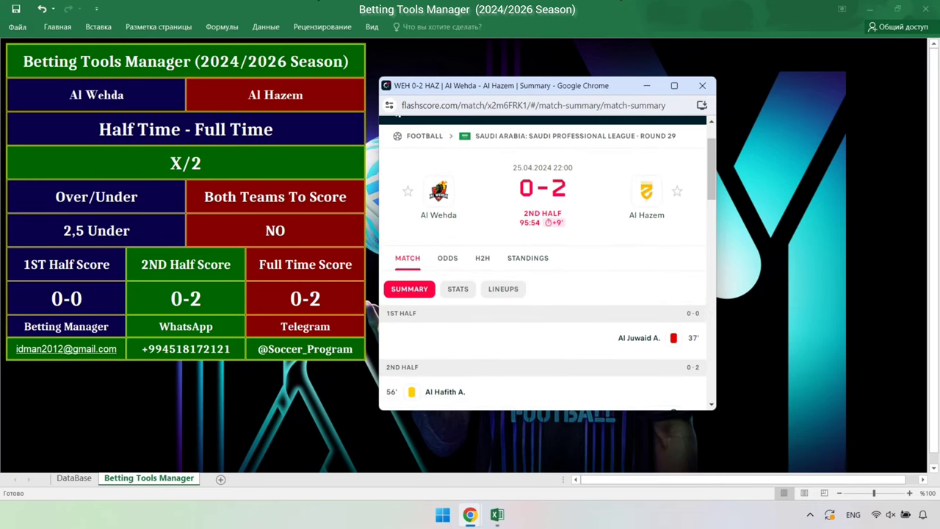